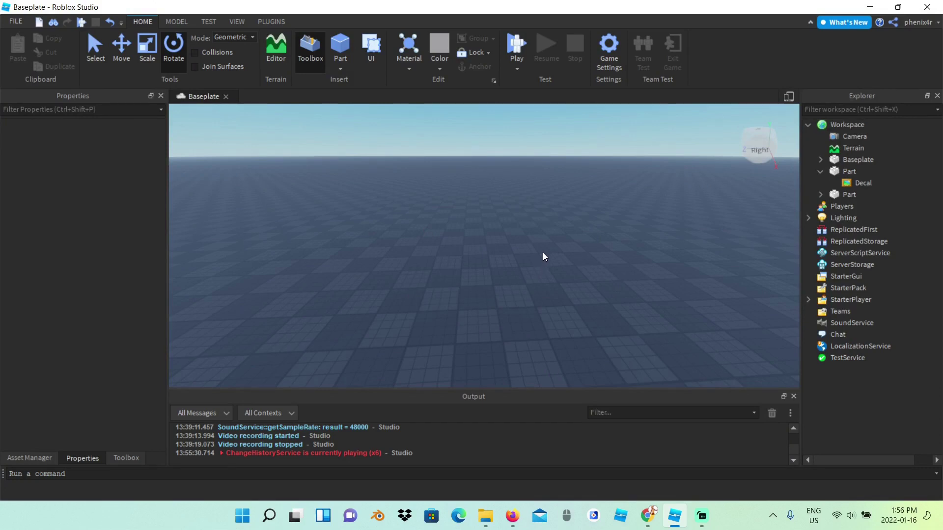
Step: Delete the existing part that holds the green attachments and glowing yellow beams
{"action": "right_click_drag", "start_coordinate": [543, 252], "coordinate": [506, 256]}
{"action": "key", "text": "w"}
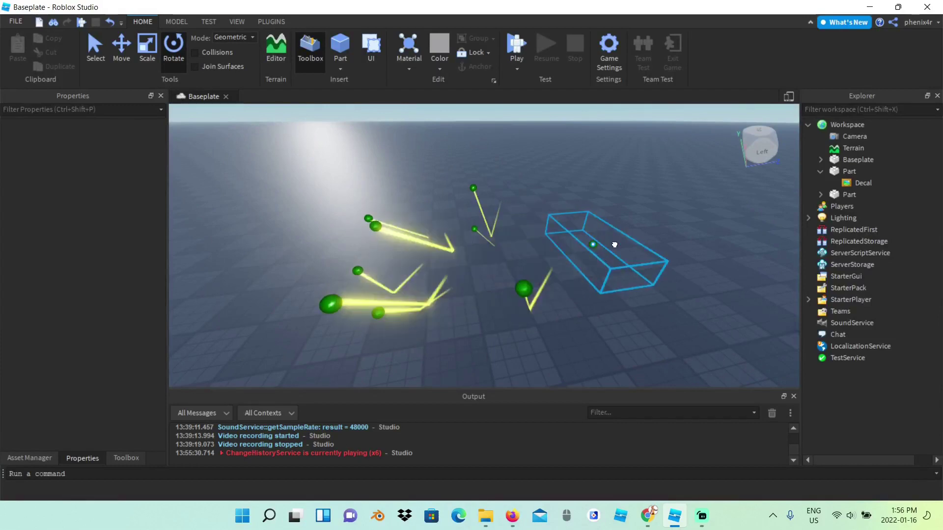
{"action": "left_click", "coordinate": [614, 245]}
{"action": "key", "text": "Delete"}
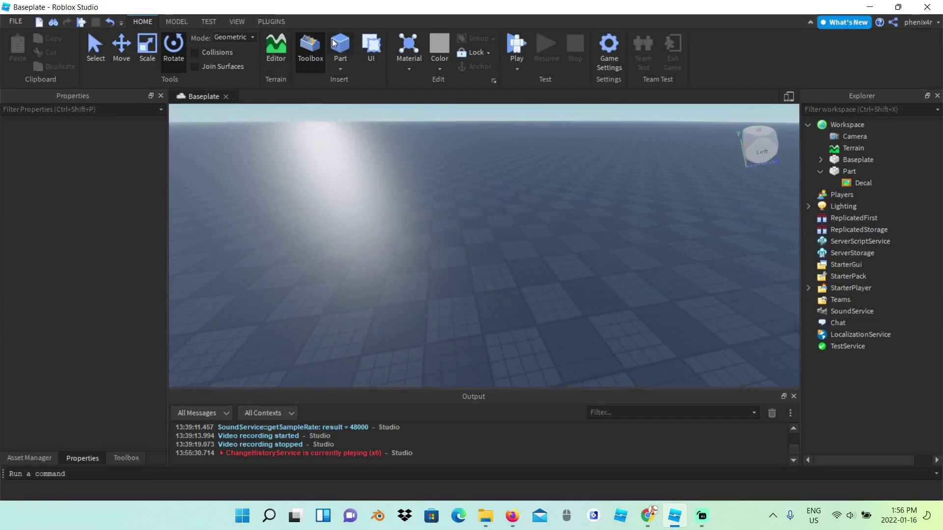
Step: Insert a new block part and raise it above the baseplate to a height of about 7 studs
{"action": "left_click", "coordinate": [335, 44]}
{"action": "key", "text": "ctrl+d"}
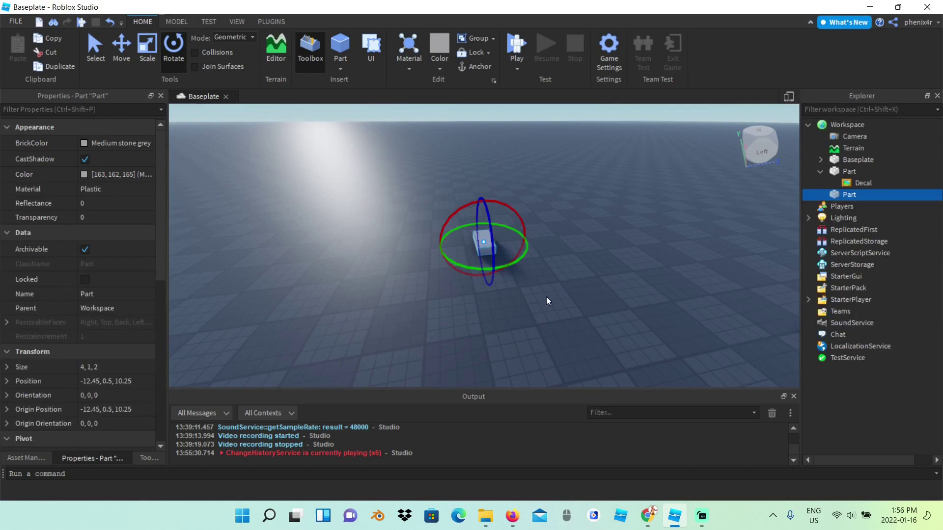
{"action": "left_click", "coordinate": [546, 296]}
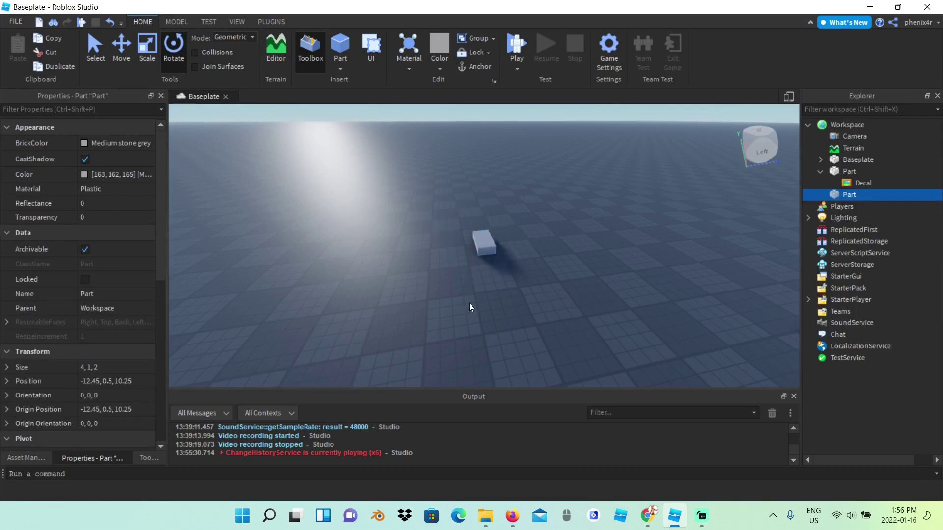
{"action": "left_click", "coordinate": [120, 54]}
{"action": "left_click_drag", "start_coordinate": [484, 200], "coordinate": [529, 191]}
{"action": "scroll", "coordinate": [529, 190], "scroll_direction": "up", "scroll_amount": 4}
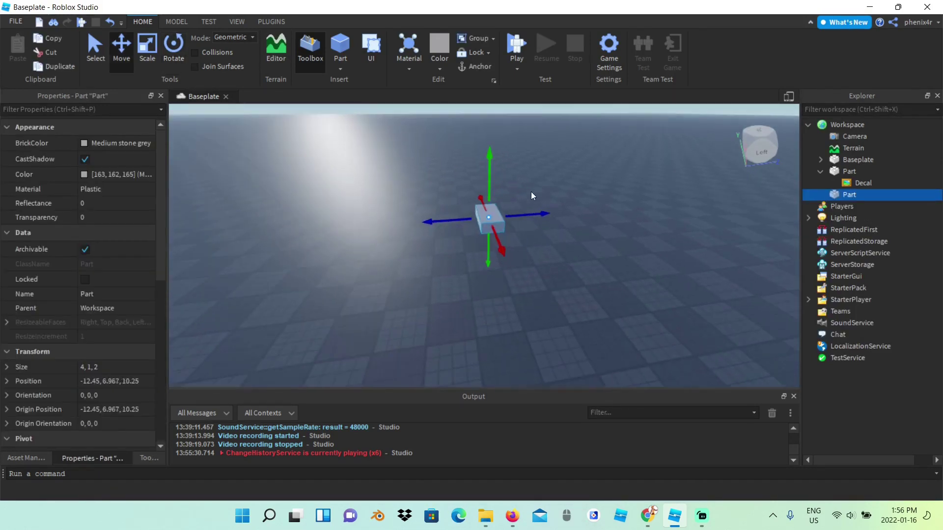
Step: Add an Attachment to the new part and duplicate it within the same part
{"action": "left_click", "coordinate": [863, 195]}
{"action": "type", "text": "a"}
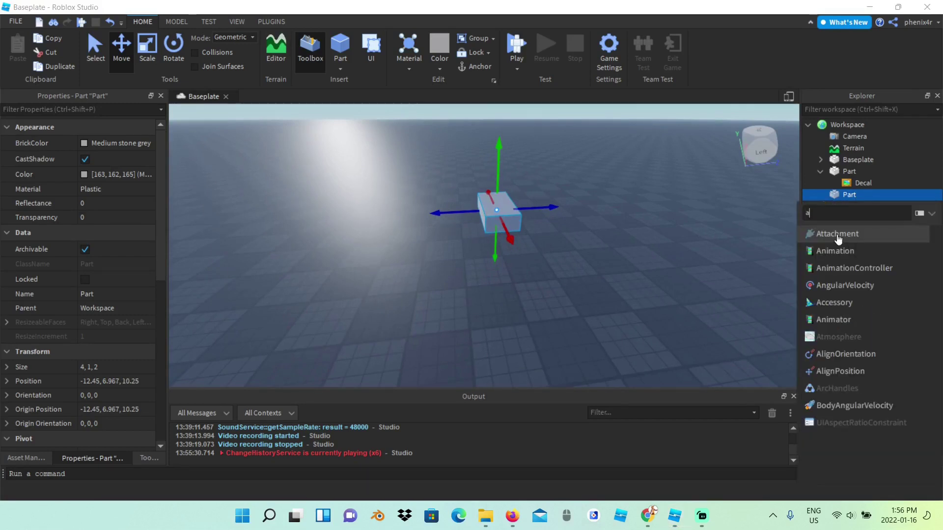
{"action": "left_click", "coordinate": [835, 235]}
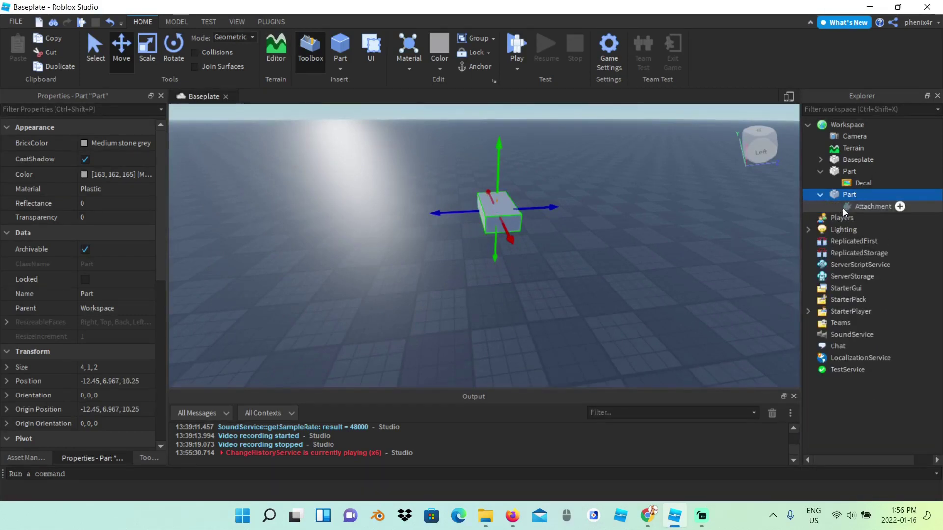
{"action": "left_click", "coordinate": [849, 208]}
{"action": "key", "text": "ctrl+d"}
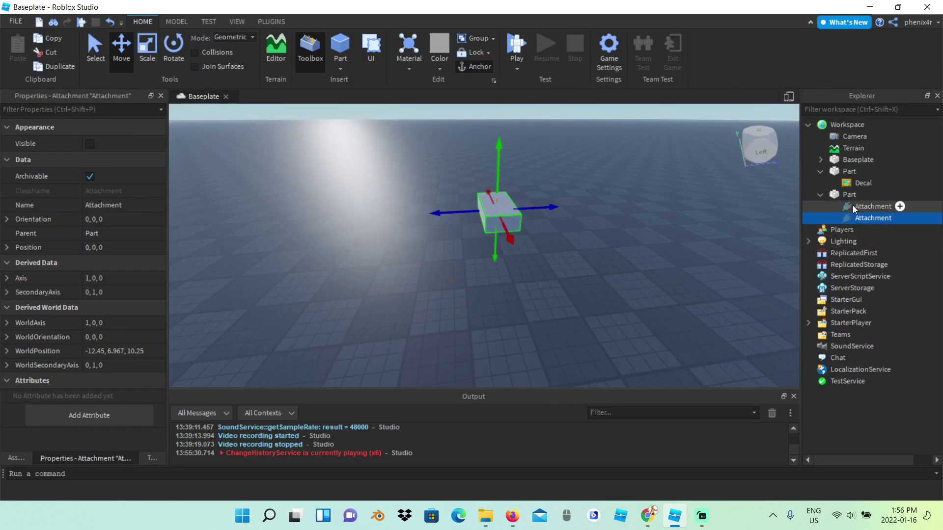
Step: Rename the part's first attachment to r
{"action": "left_click", "coordinate": [852, 206]}
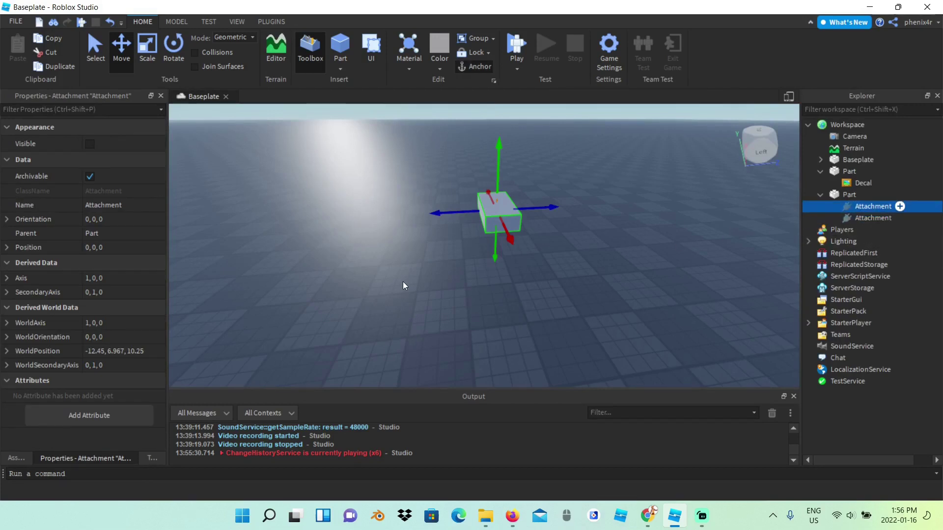
{"action": "left_click", "coordinate": [99, 208]}
{"action": "type", "text": "r"}
{"action": "key", "text": "Return"}
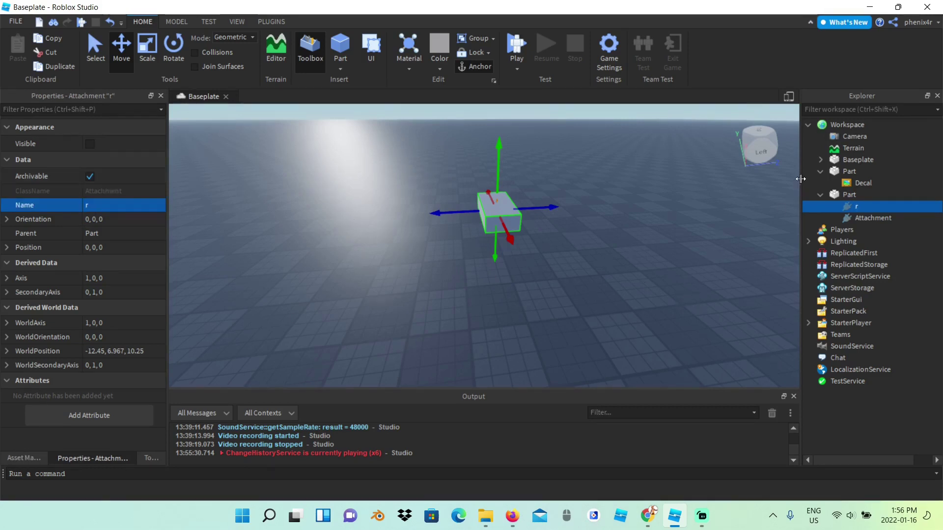
Step: Add a Beam object to the new part
{"action": "left_click", "coordinate": [864, 194]}
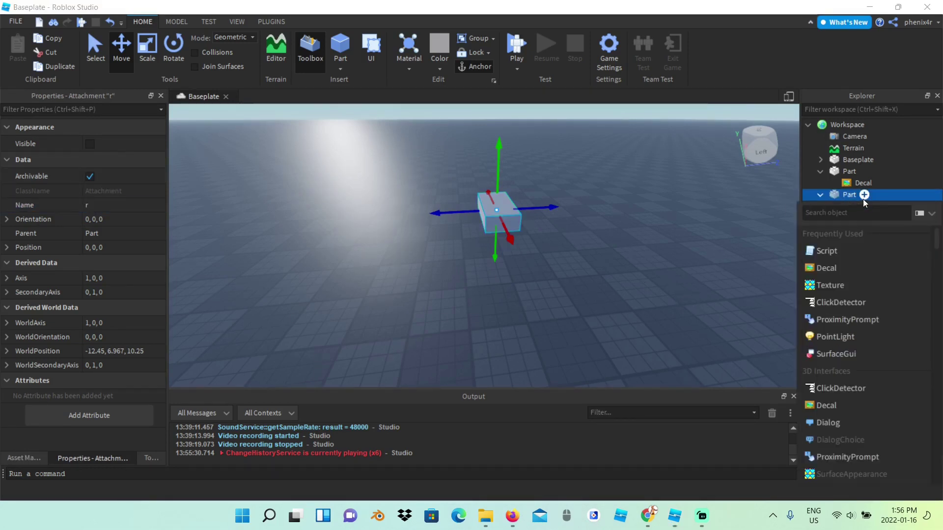
{"action": "type", "text": "att"}
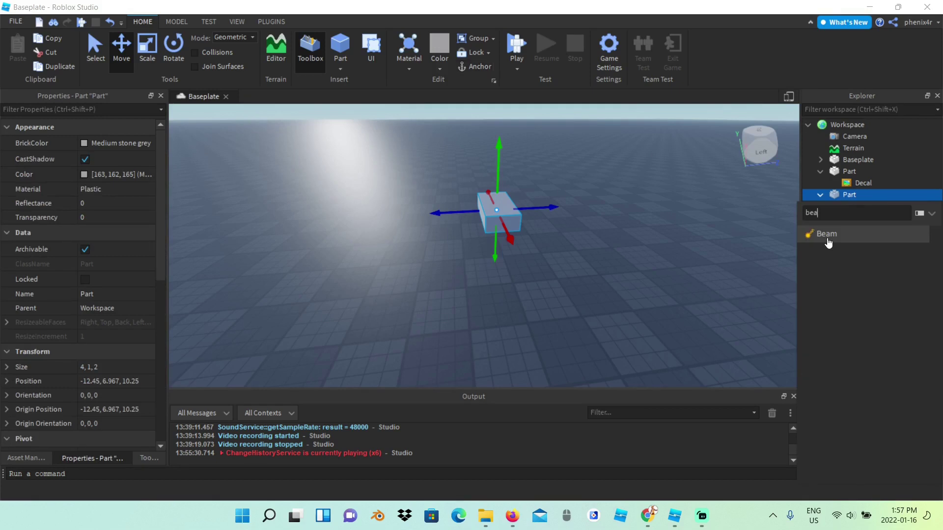
{"action": "left_click", "coordinate": [828, 239]}
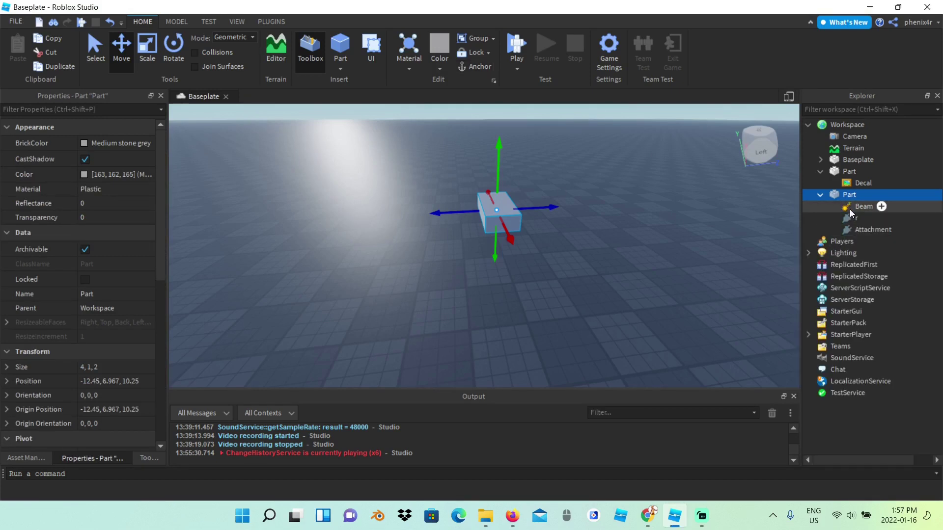
Step: Assign r as the beam's Attachment0 and the other attachment as its Attachment1
{"action": "left_click", "coordinate": [847, 207]}
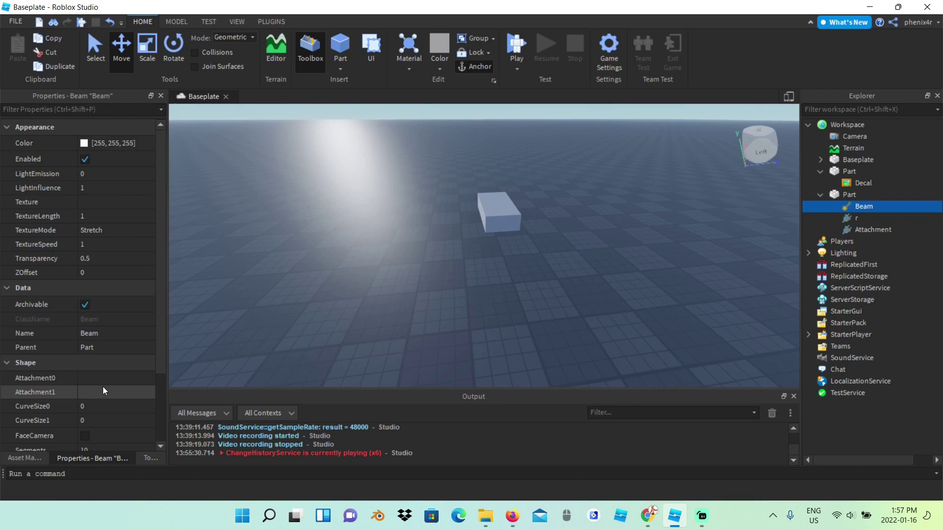
{"action": "left_click", "coordinate": [145, 379]}
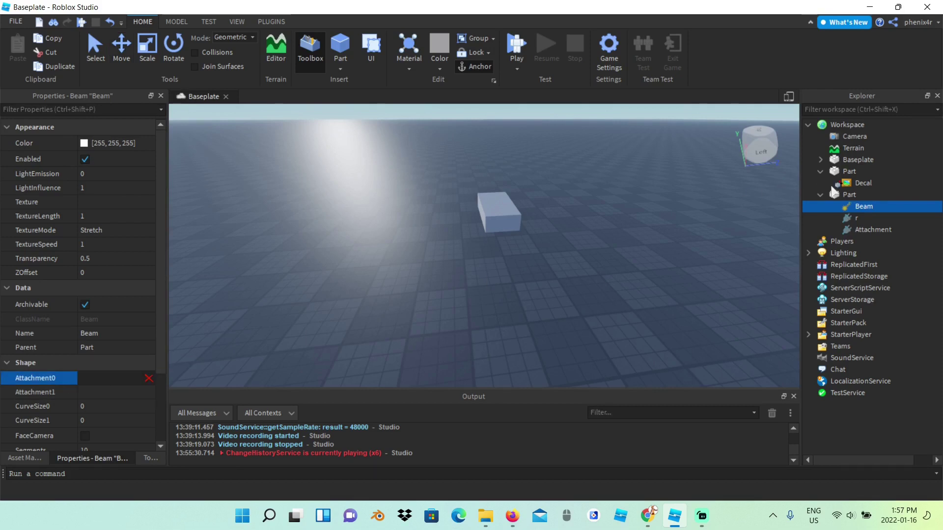
{"action": "left_click", "coordinate": [826, 217]}
{"action": "left_click", "coordinate": [116, 396]}
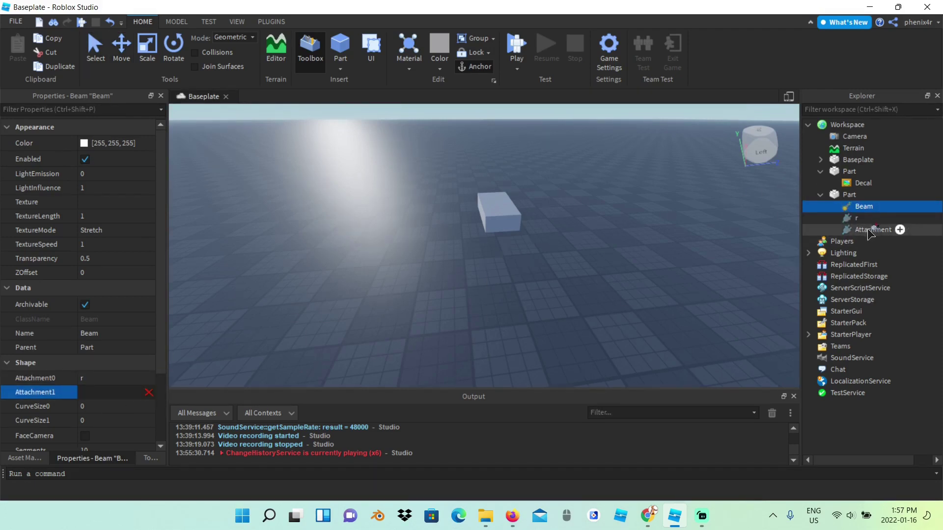
{"action": "left_click", "coordinate": [864, 230]}
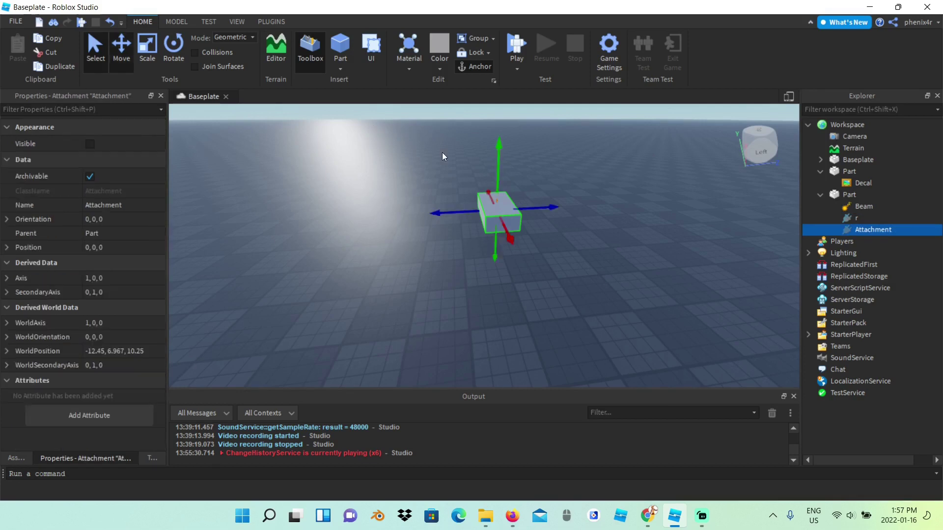
Step: Move the second attachment about 8.4 studs away from the part in the negative Z direction
{"action": "left_click_drag", "start_coordinate": [440, 214], "coordinate": [290, 221]}
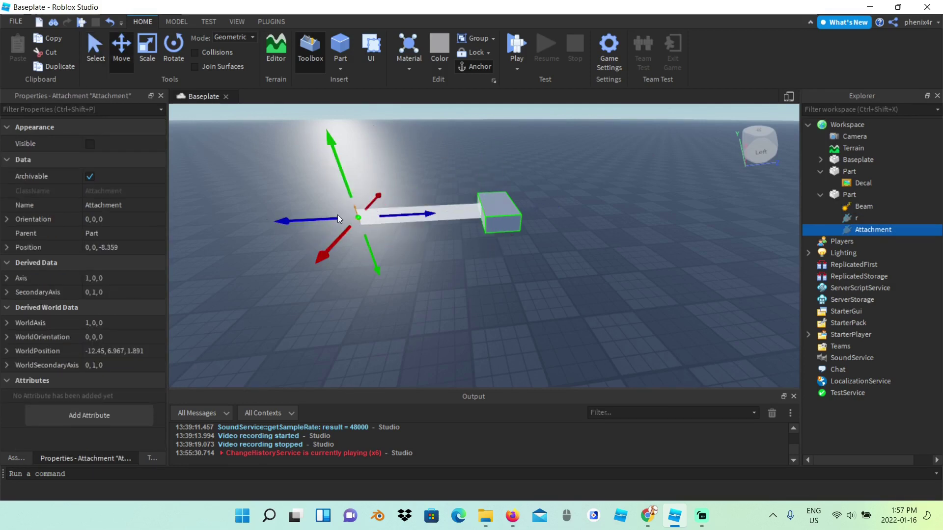
{"action": "right_click_drag", "start_coordinate": [556, 228], "coordinate": [555, 228]}
{"action": "scroll", "coordinate": [555, 228], "scroll_direction": "down", "scroll_amount": 1}
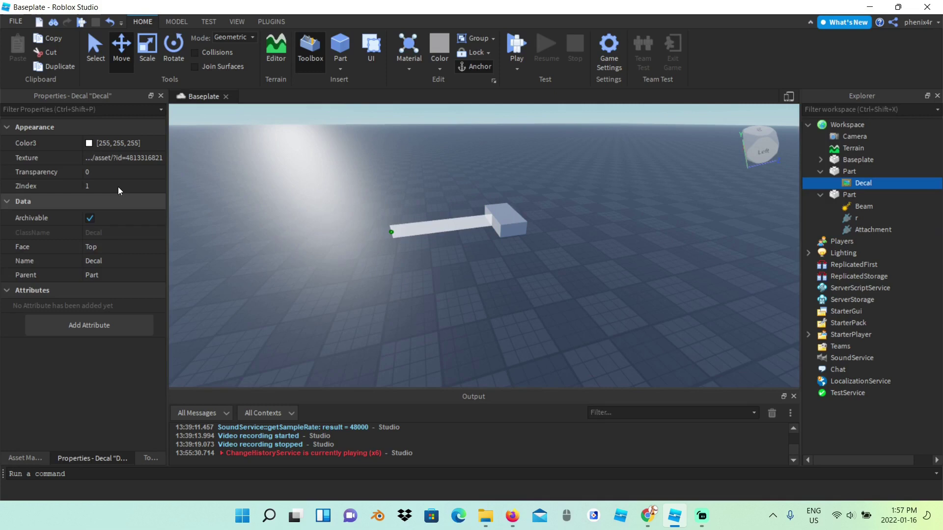
{"action": "left_click", "coordinate": [124, 158]}
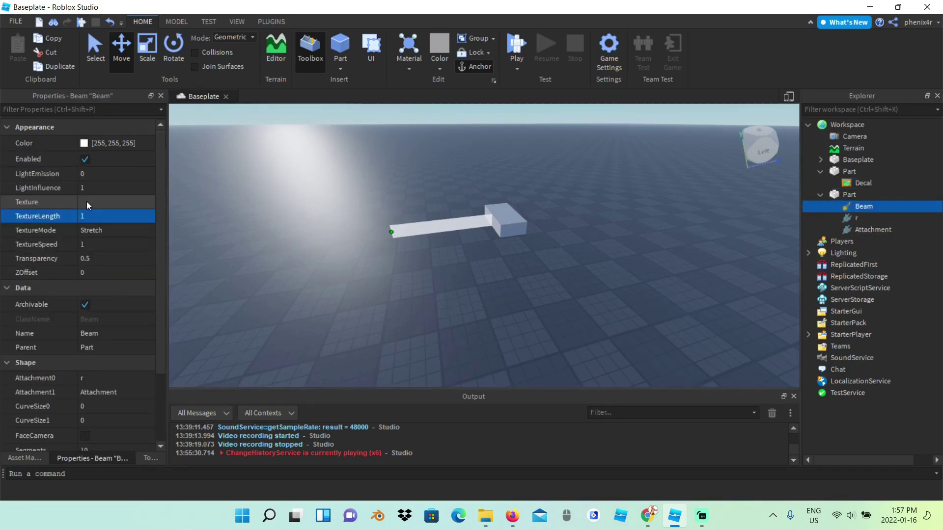
{"action": "left_click", "coordinate": [87, 201]}
{"action": "key", "text": "ctrl+v"}
{"action": "key", "text": "Return"}
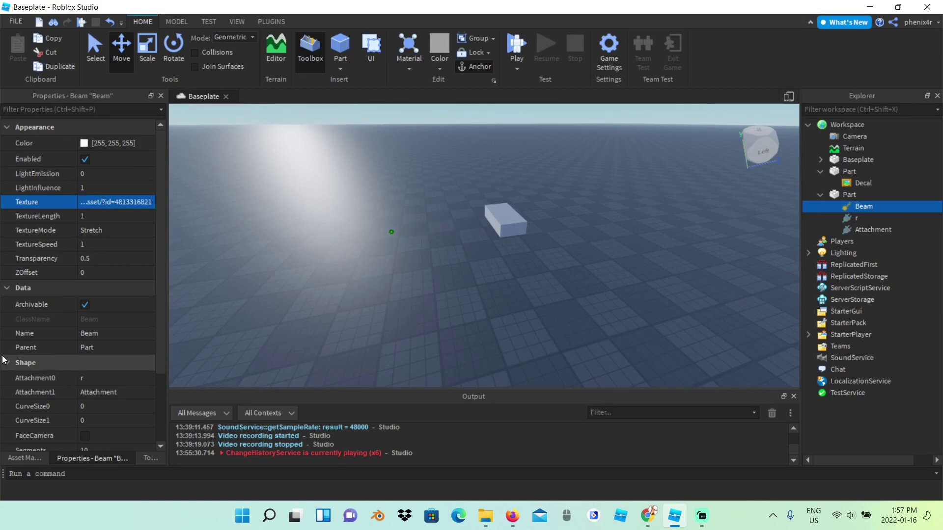
Step: Set the beam's Width0 and Width1 to 12 and its Segments to 4
{"action": "scroll", "coordinate": [28, 384], "scroll_direction": "down", "scroll_amount": 3}
{"action": "left_click", "coordinate": [85, 378]}
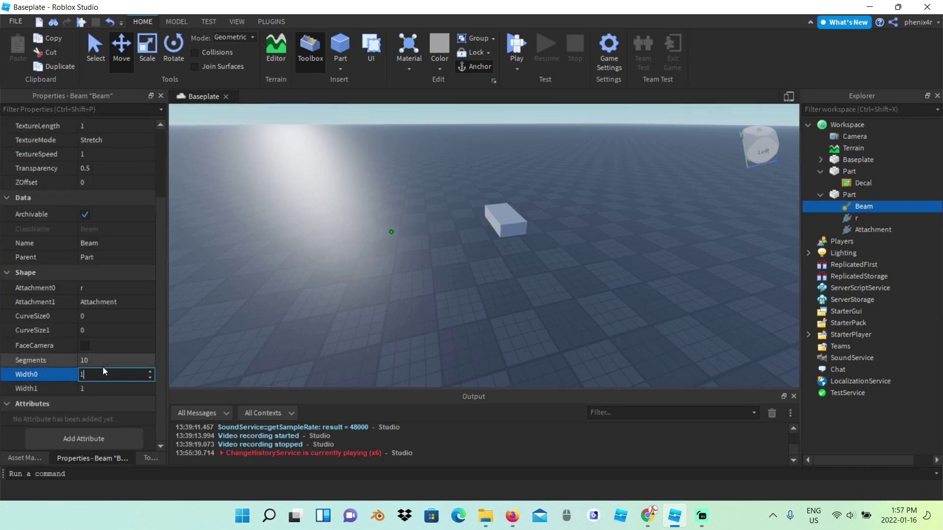
{"action": "type", "text": "12"}
{"action": "key", "text": "Return"}
{"action": "left_click", "coordinate": [93, 388]}
{"action": "type", "text": "12"}
{"action": "key", "text": "Return"}
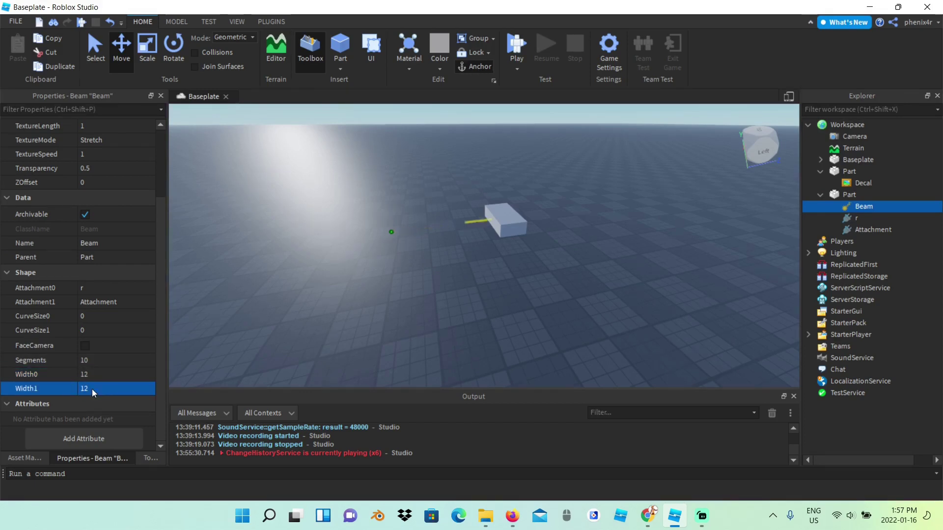
{"action": "left_click", "coordinate": [96, 358]}
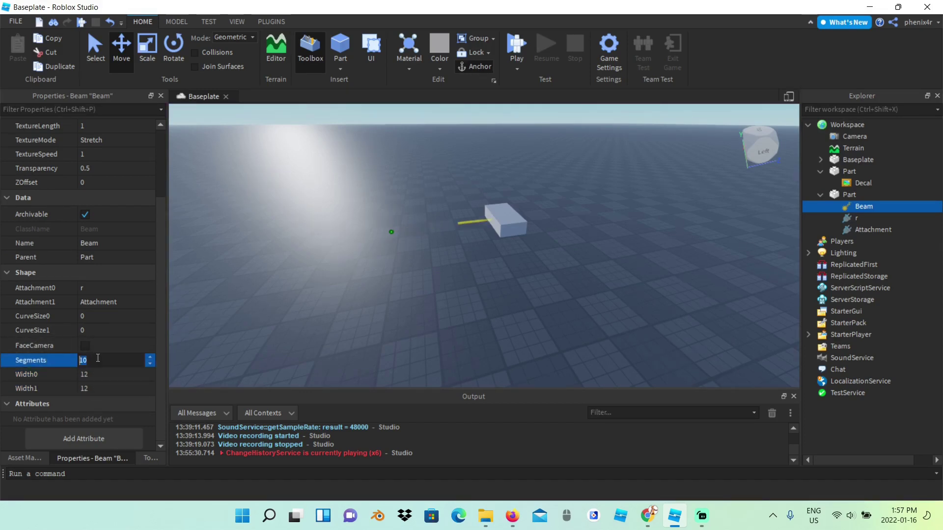
{"action": "type", "text": "4"}
{"action": "key", "text": "Return"}
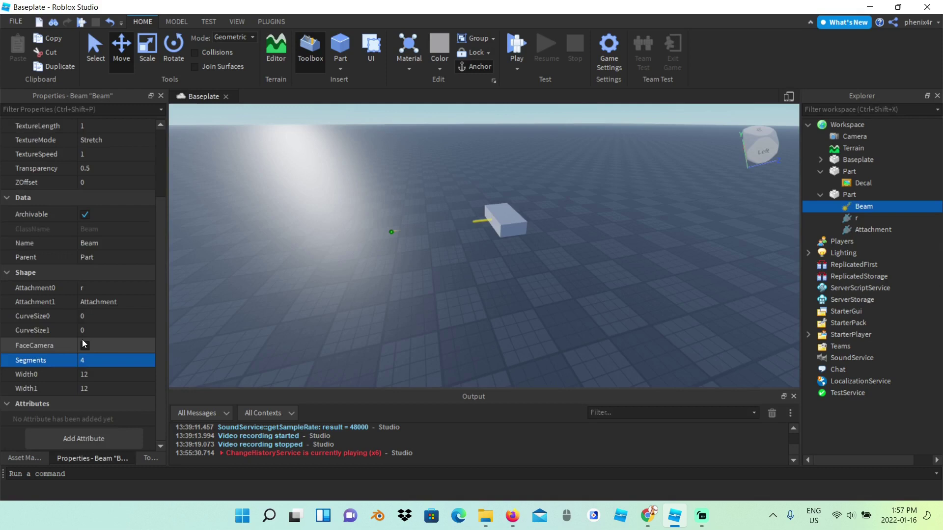
Step: Set the beam's TextureLength to 0.5 and its Transparency to 0
{"action": "scroll", "coordinate": [82, 340], "scroll_direction": "up", "scroll_amount": 1}
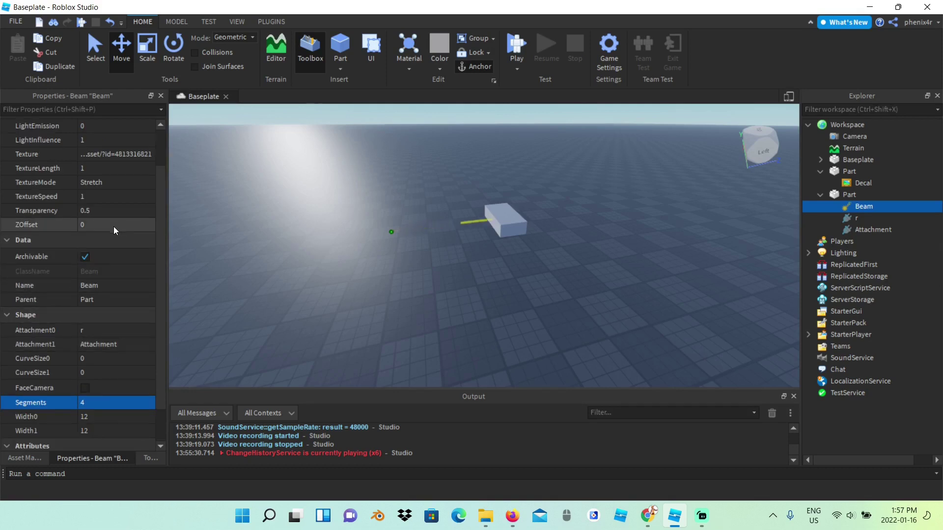
{"action": "scroll", "coordinate": [113, 224], "scroll_direction": "up", "scroll_amount": 1}
{"action": "left_click", "coordinate": [116, 212]}
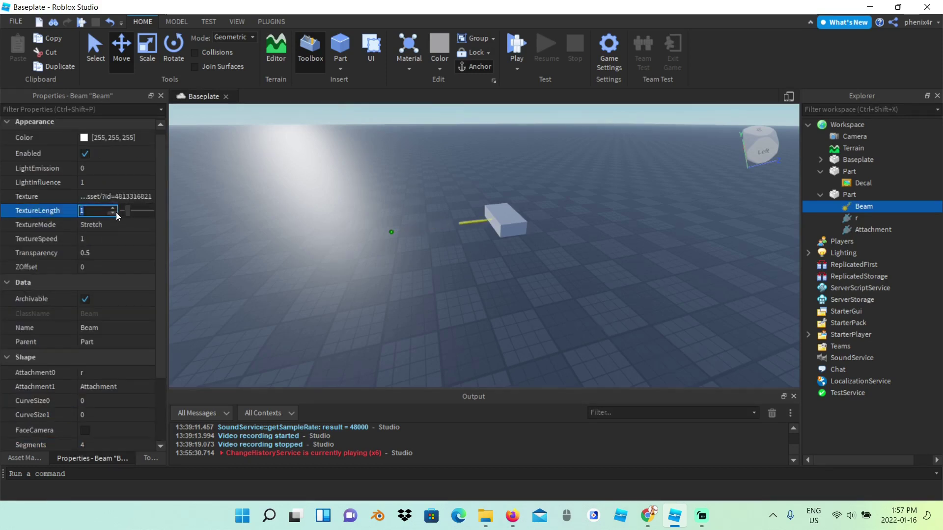
{"action": "type", "text": "0.5"}
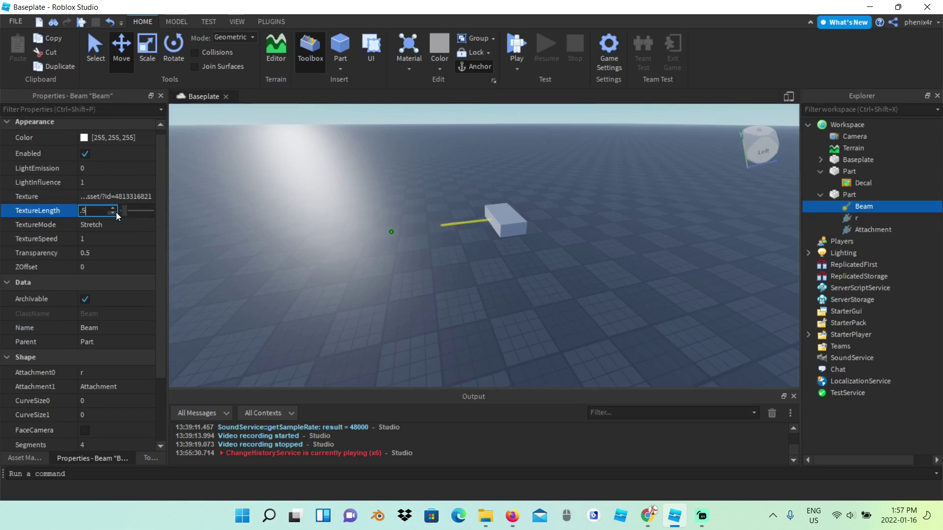
{"action": "key", "text": "Return"}
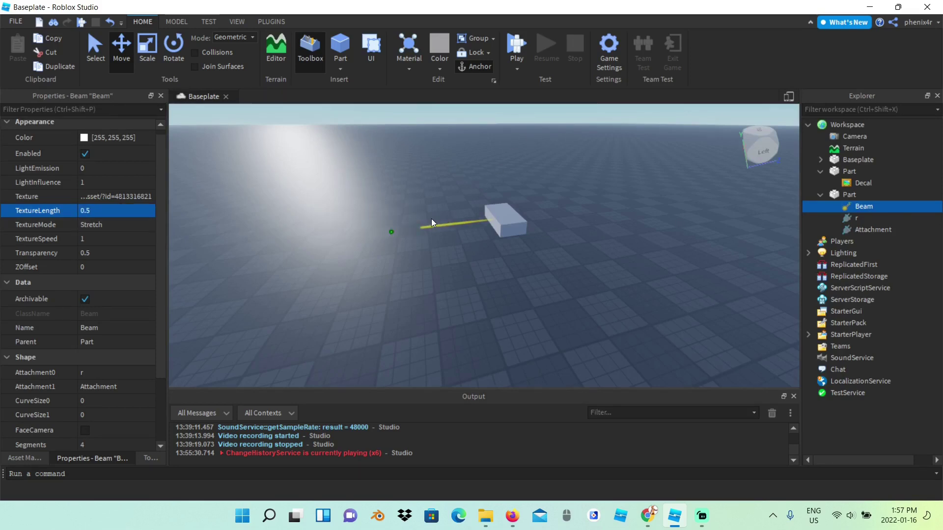
{"action": "left_click", "coordinate": [102, 254]}
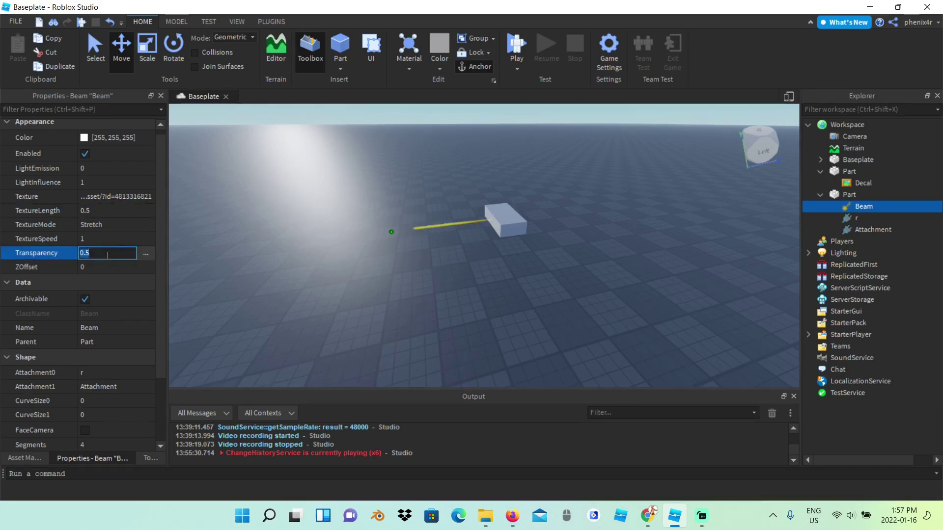
{"action": "type", "text": "0"}
{"action": "key", "text": "Return"}
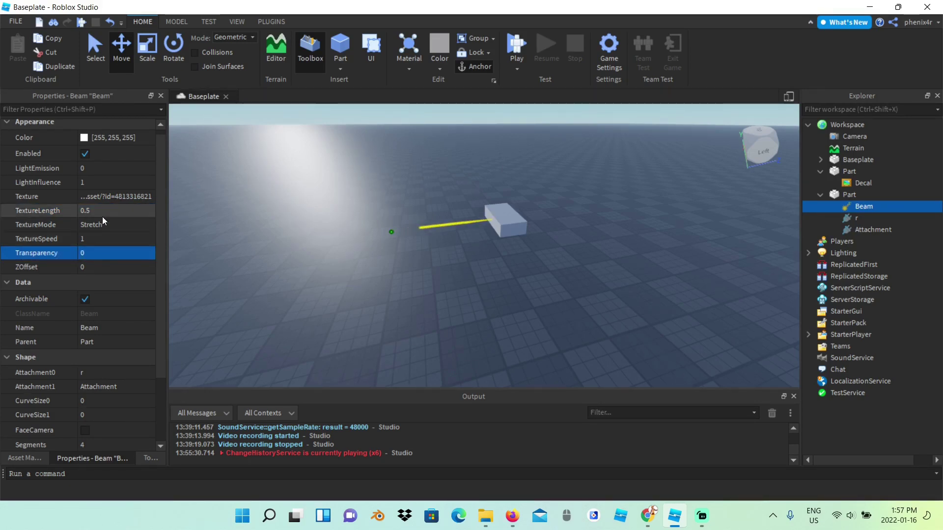
Step: Set the beam's LightInfluence to 0 and its LightEmission to 1
{"action": "left_click", "coordinate": [101, 186]}
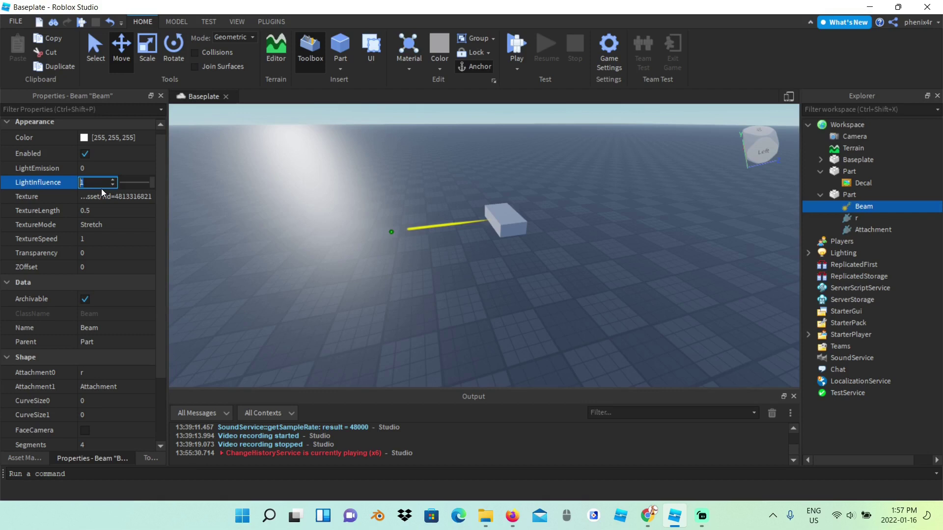
{"action": "type", "text": "0"}
{"action": "key", "text": "Return"}
{"action": "left_click", "coordinate": [99, 182]}
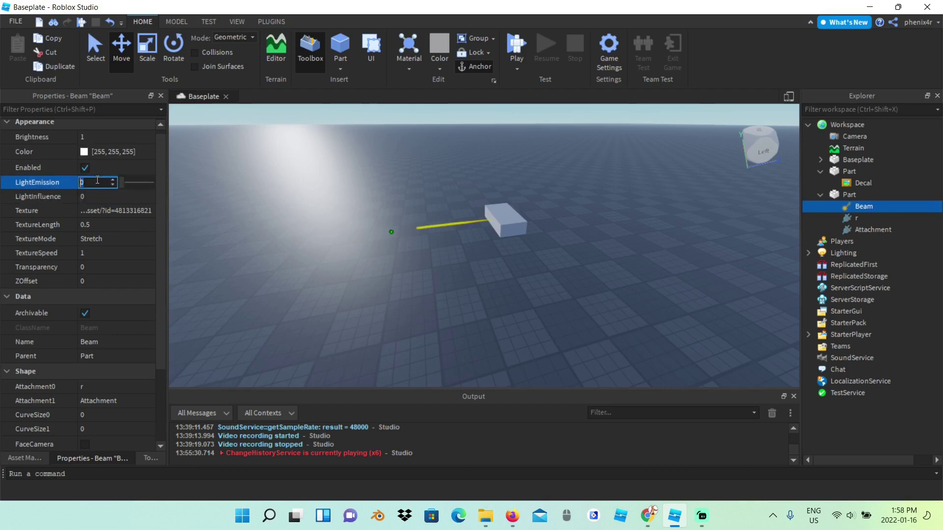
{"action": "type", "text": "1"}
{"action": "key", "text": "Return"}
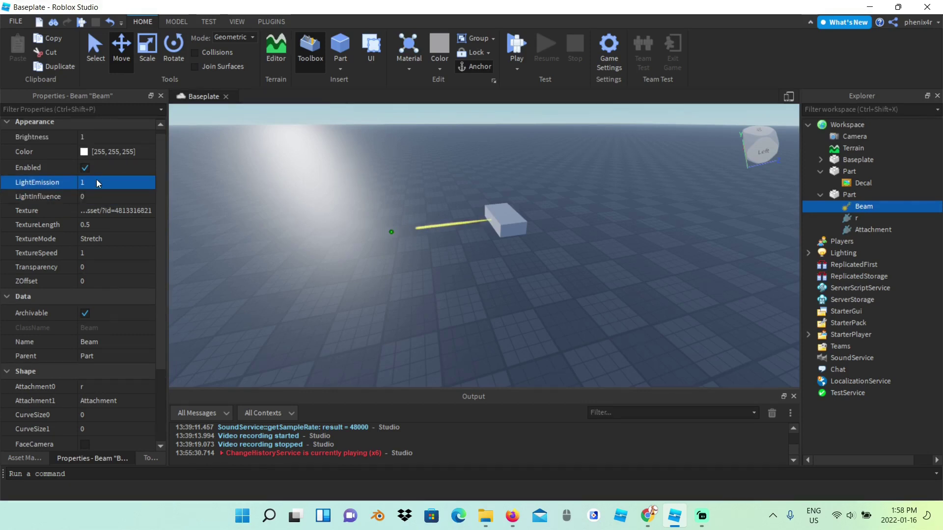
Step: Set the beam's Brightness to 100
{"action": "left_click", "coordinate": [96, 136]}
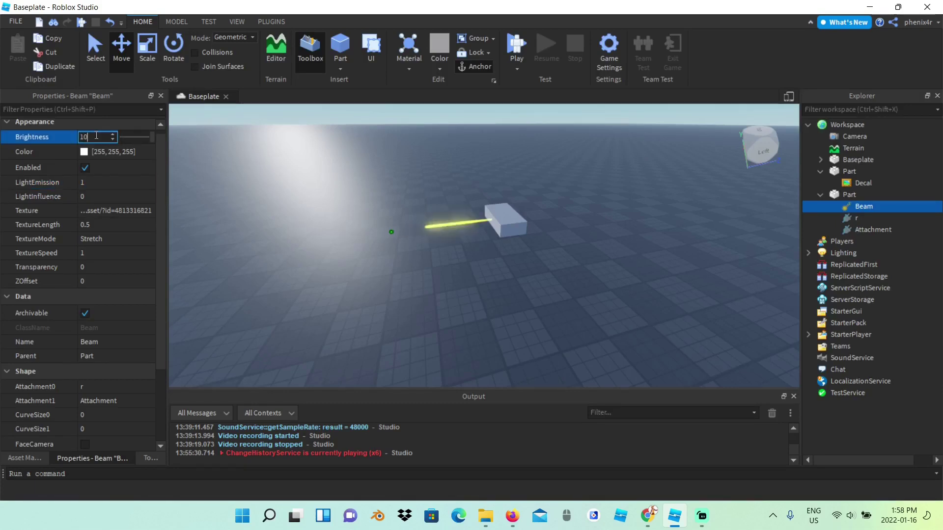
{"action": "type", "text": "100"}
{"action": "key", "text": "Return"}
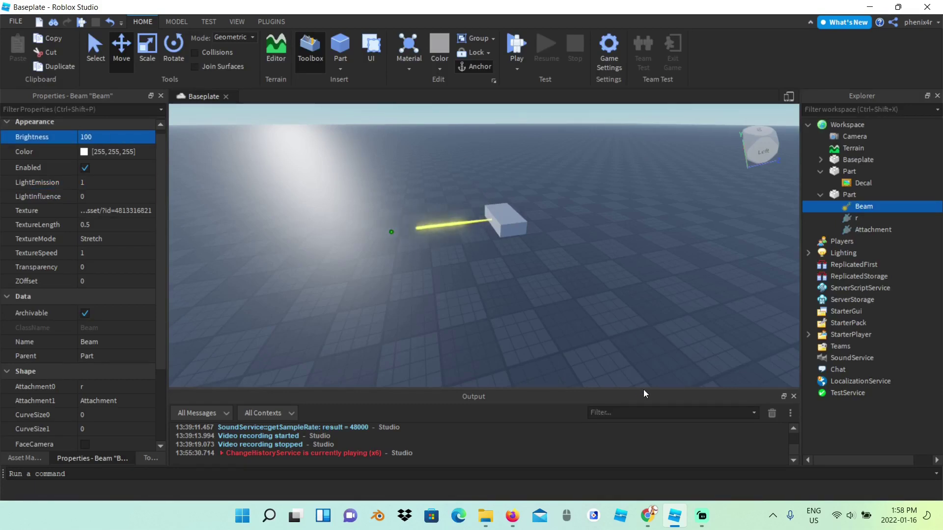
Step: Try duplicating only the beam's end attachment and raising the copy about 0.77 studs, and undo and remove that copy
{"action": "scroll", "coordinate": [548, 257], "scroll_direction": "up", "scroll_amount": 1}
{"action": "scroll", "coordinate": [534, 260], "scroll_direction": "up", "scroll_amount": 3}
{"action": "right_click_drag", "start_coordinate": [548, 258], "coordinate": [492, 270]}
{"action": "key", "text": "a"}
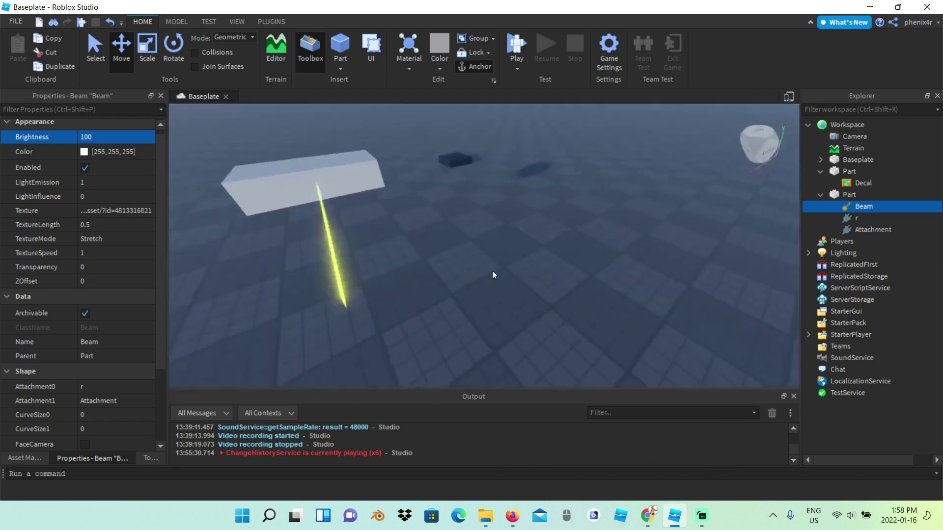
{"action": "scroll", "coordinate": [407, 269], "scroll_direction": "down", "scroll_amount": 3}
{"action": "scroll", "coordinate": [435, 272], "scroll_direction": "up", "scroll_amount": 1}
{"action": "left_click", "coordinate": [428, 263]}
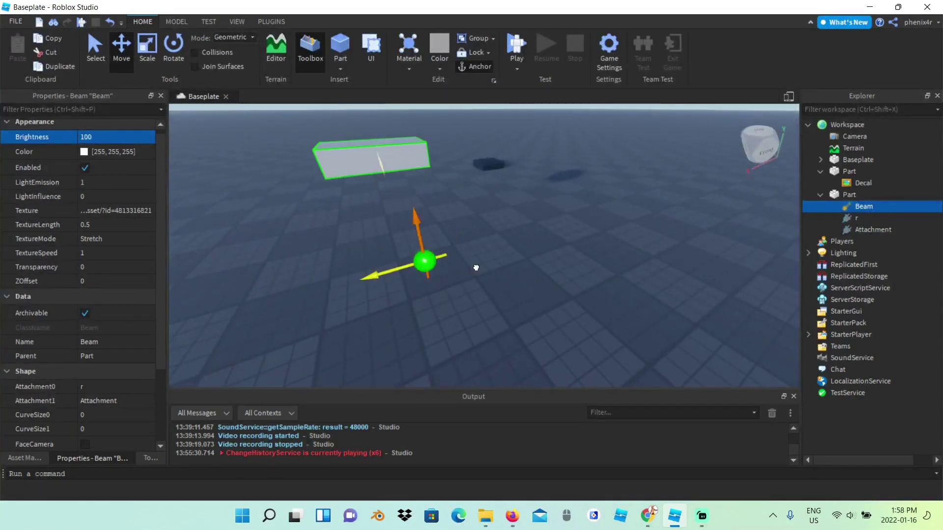
{"action": "left_click", "coordinate": [425, 260]}
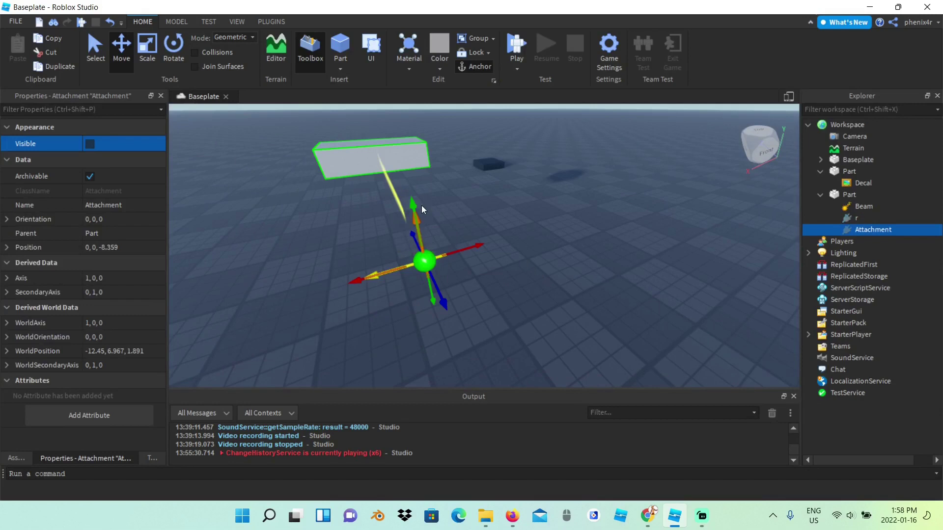
{"action": "key", "text": "ctrl+d"}
{"action": "left_click_drag", "start_coordinate": [413, 203], "coordinate": [401, 153]}
{"action": "key", "text": "d"}
{"action": "key", "text": "e"}
{"action": "right_click_drag", "start_coordinate": [413, 198], "coordinate": [420, 216]}
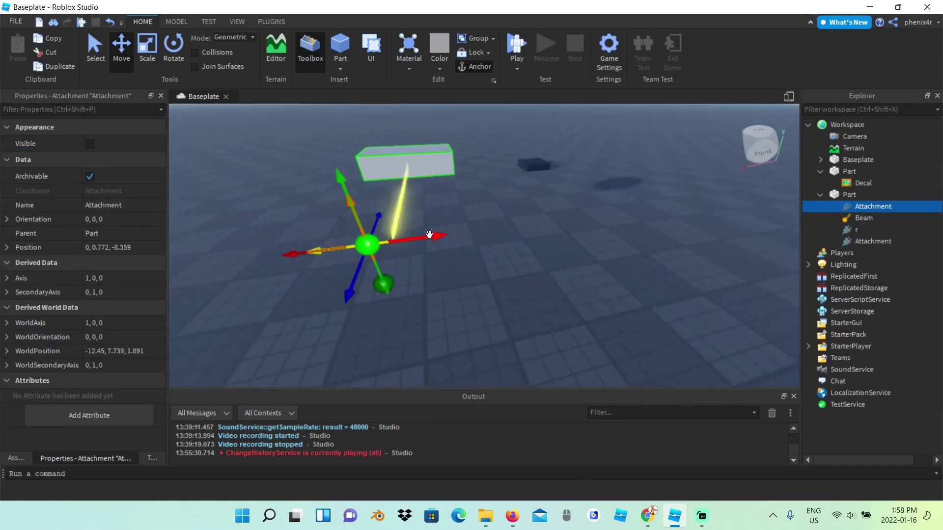
{"action": "key", "text": "ctrl+z"}
{"action": "key", "text": "Delete"}
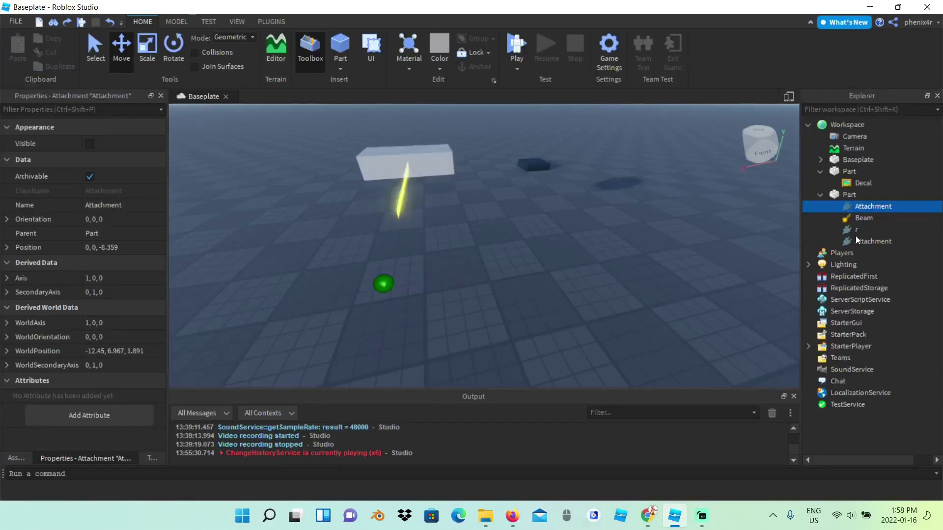
Step: Duplicate the beam together with its end attachment six times, spreading the copied attachments around in front of the part
{"action": "left_click", "coordinate": [844, 229]}
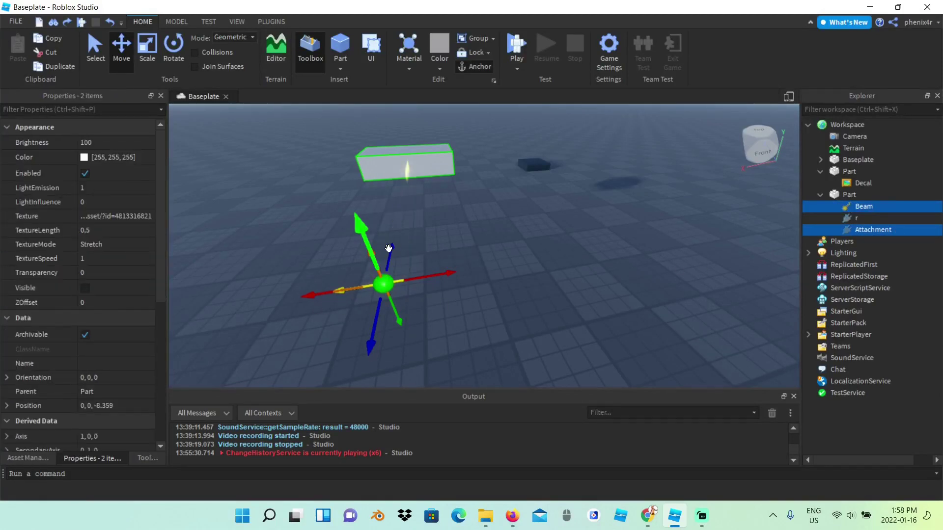
{"action": "key", "text": "ctrl+d"}
{"action": "left_click_drag", "start_coordinate": [368, 240], "coordinate": [359, 176]}
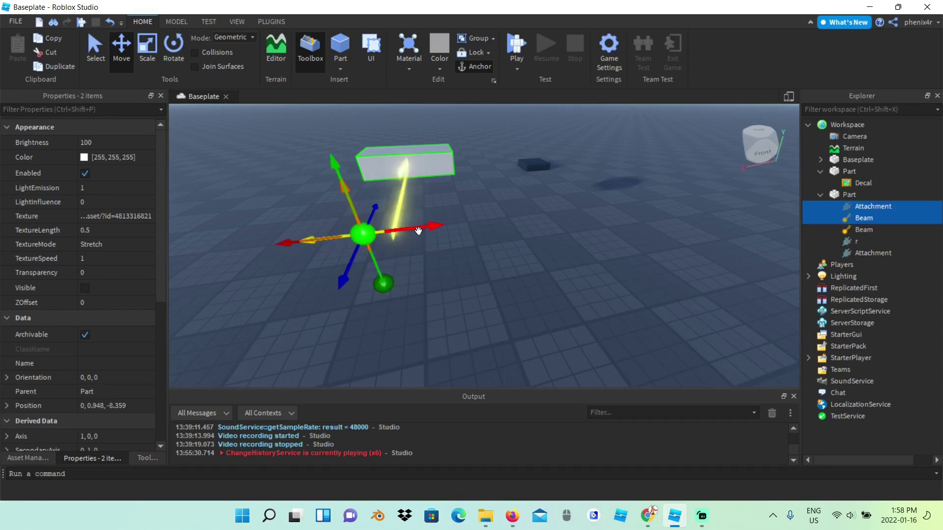
{"action": "left_click_drag", "start_coordinate": [417, 231], "coordinate": [473, 230]}
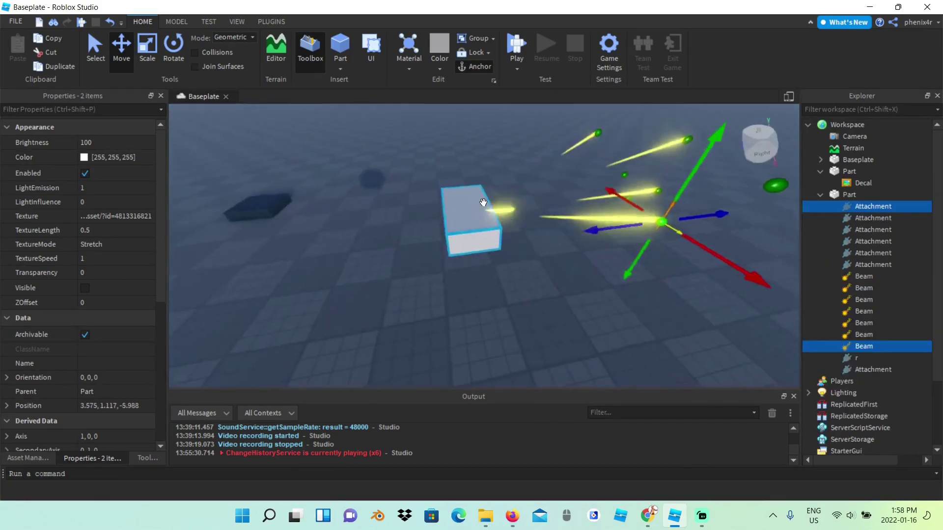
{"action": "left_click_drag", "start_coordinate": [687, 236], "coordinate": [548, 231]}
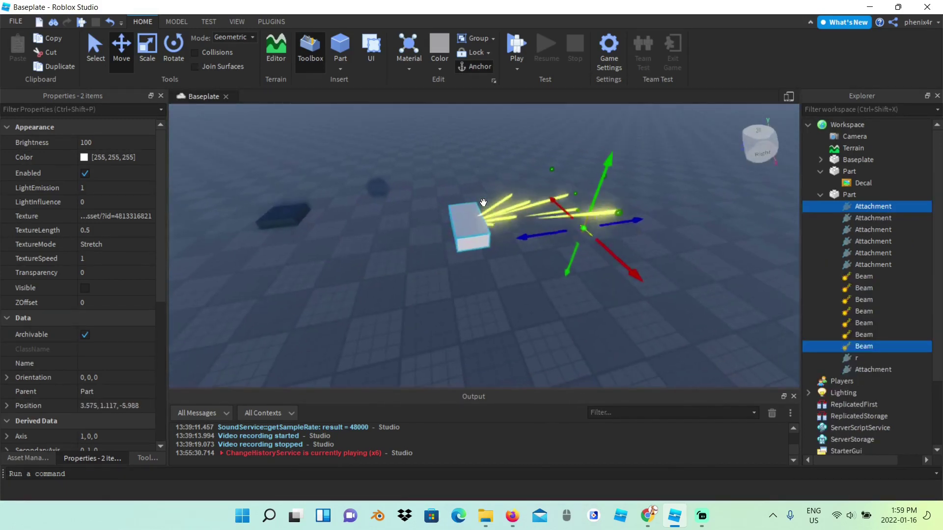
{"action": "key", "text": "d"}
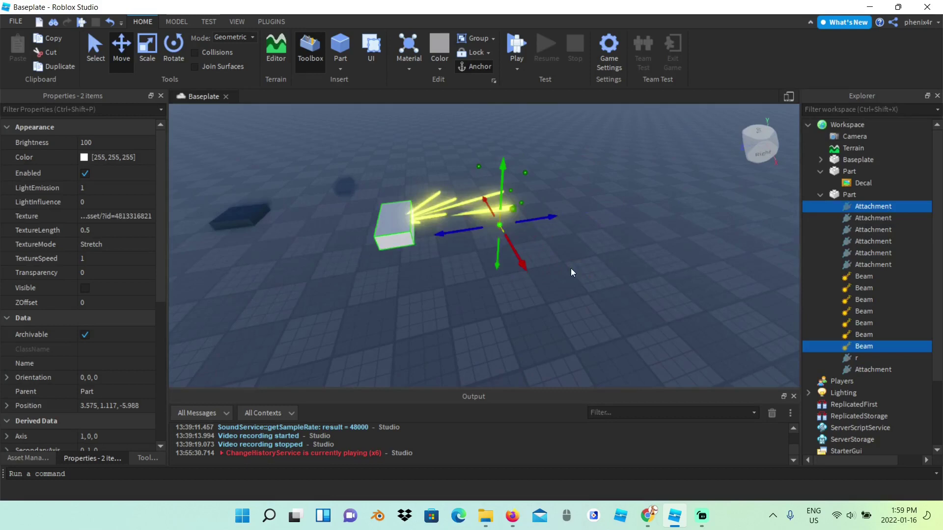
{"action": "left_click", "coordinate": [583, 263]}
{"action": "left_click", "coordinate": [592, 265]}
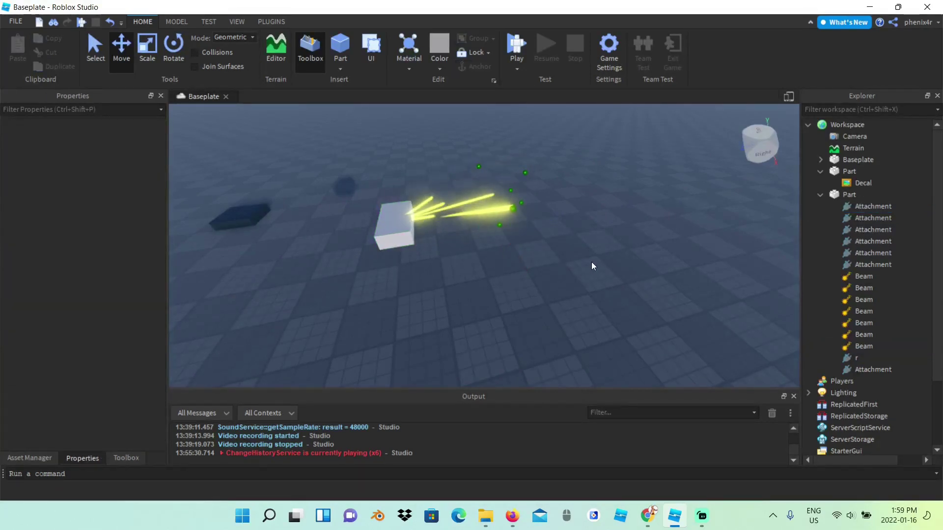
Step: Rotate the attachment at 3.575, 1.117, -5.988 to an orientation of about 2, -46, -54 degrees
{"action": "scroll", "coordinate": [593, 262], "scroll_direction": "up", "scroll_amount": 2}
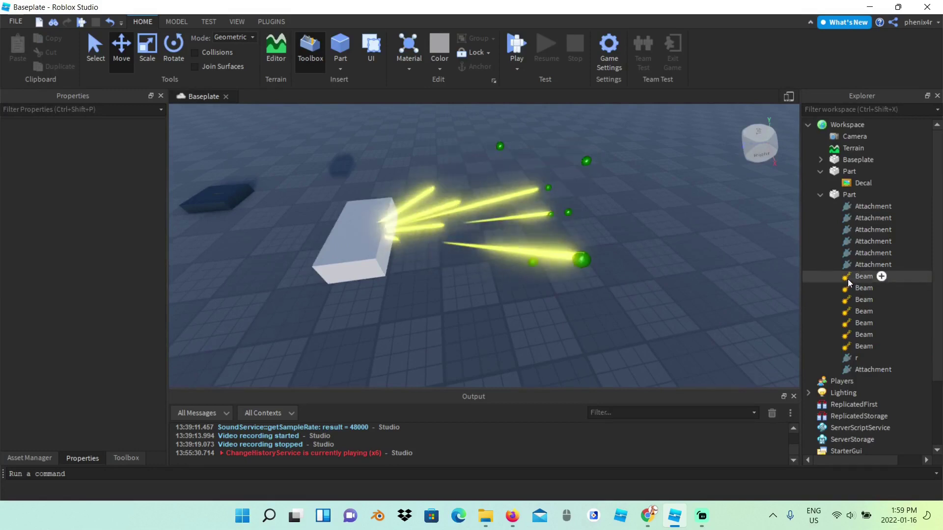
{"action": "right_click_drag", "start_coordinate": [606, 260], "coordinate": [604, 258]}
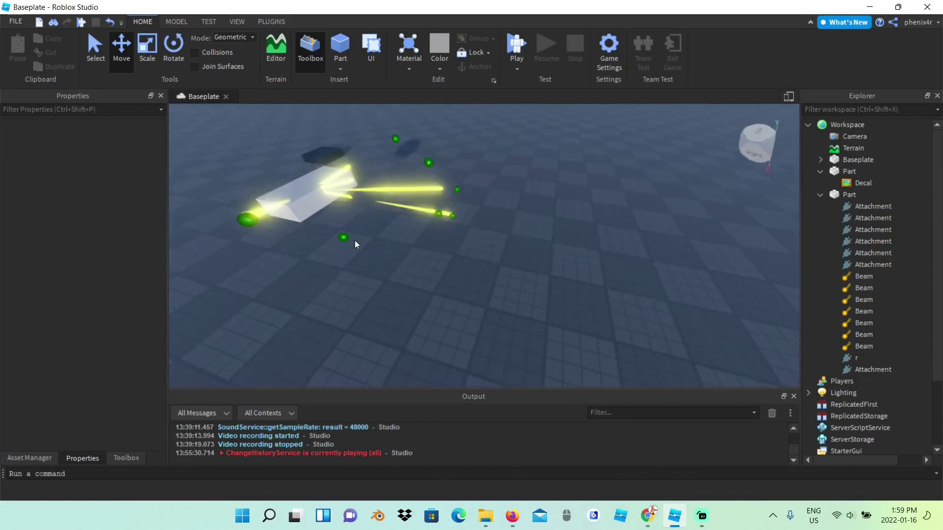
{"action": "right_click_drag", "start_coordinate": [448, 239], "coordinate": [448, 239]}
{"action": "scroll", "coordinate": [514, 244], "scroll_direction": "up", "scroll_amount": 3}
{"action": "right_click_drag", "start_coordinate": [514, 244], "coordinate": [513, 243]}
{"action": "left_click", "coordinate": [564, 255]}
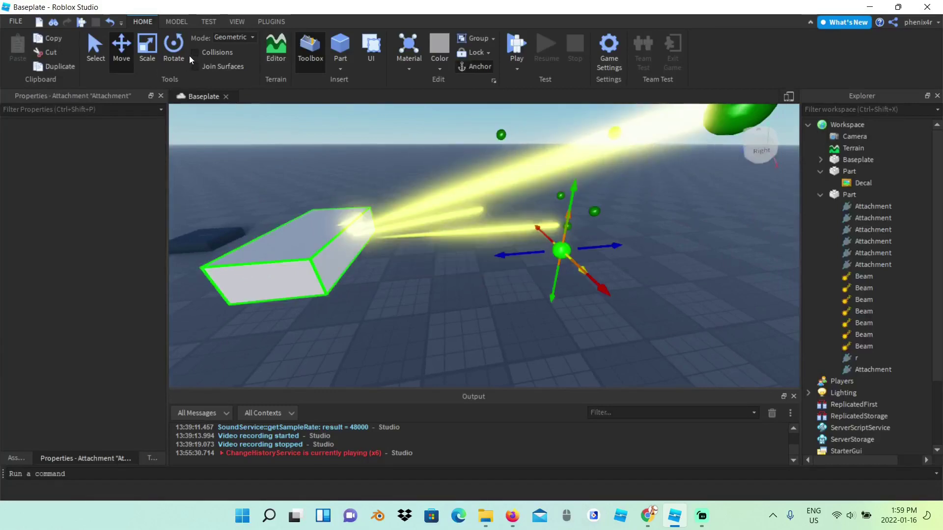
{"action": "left_click", "coordinate": [173, 47]}
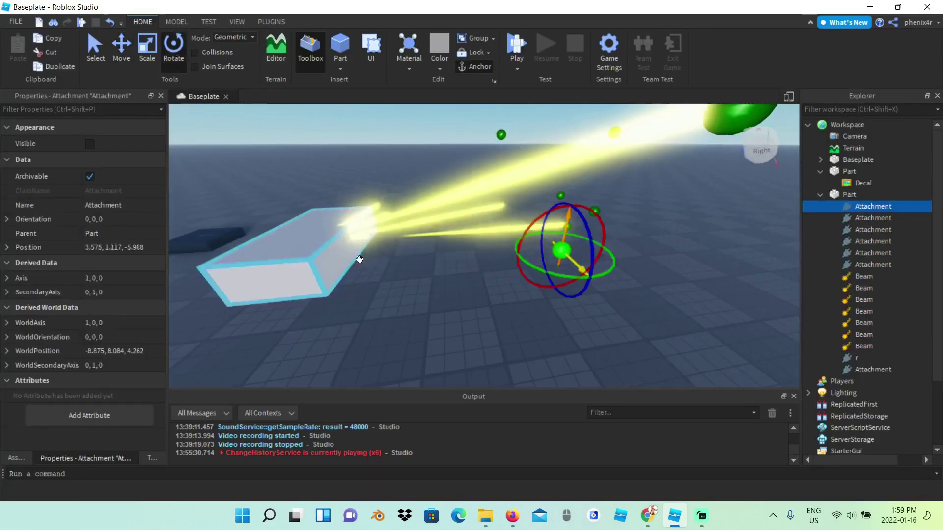
{"action": "right_click_drag", "start_coordinate": [305, 206], "coordinate": [324, 266]}
{"action": "scroll", "coordinate": [407, 217], "scroll_direction": "up", "scroll_amount": 4}
{"action": "right_click_drag", "start_coordinate": [454, 157], "coordinate": [456, 175]}
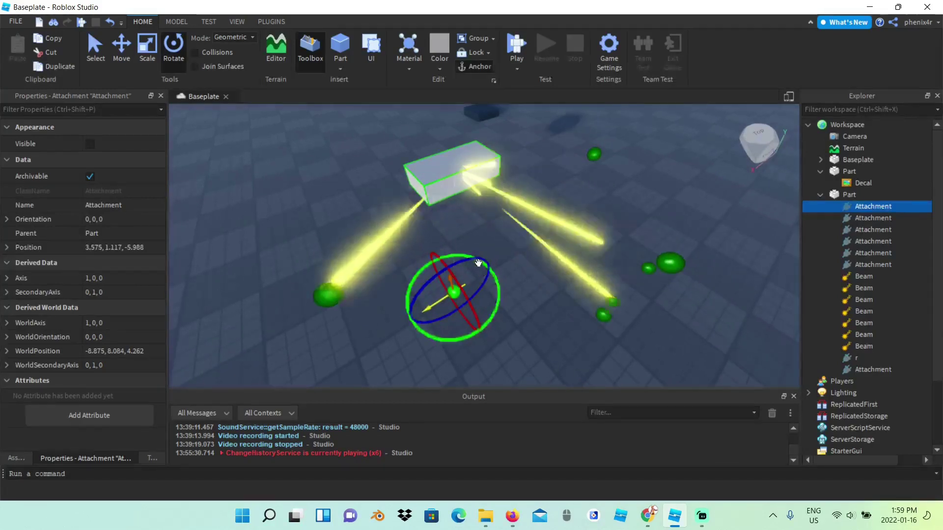
{"action": "mouse_move", "coordinate": [478, 263]}
{"action": "left_mouse_down"}
{"action": "mouse_move", "coordinate": [498, 269]}
{"action": "mouse_move", "coordinate": [486, 270]}
{"action": "left_mouse_up"}
{"action": "right_click_drag", "start_coordinate": [474, 265], "coordinate": [468, 276]}
{"action": "left_click_drag", "start_coordinate": [470, 286], "coordinate": [536, 267]}
{"action": "right_click_drag", "start_coordinate": [535, 265], "coordinate": [472, 275]}
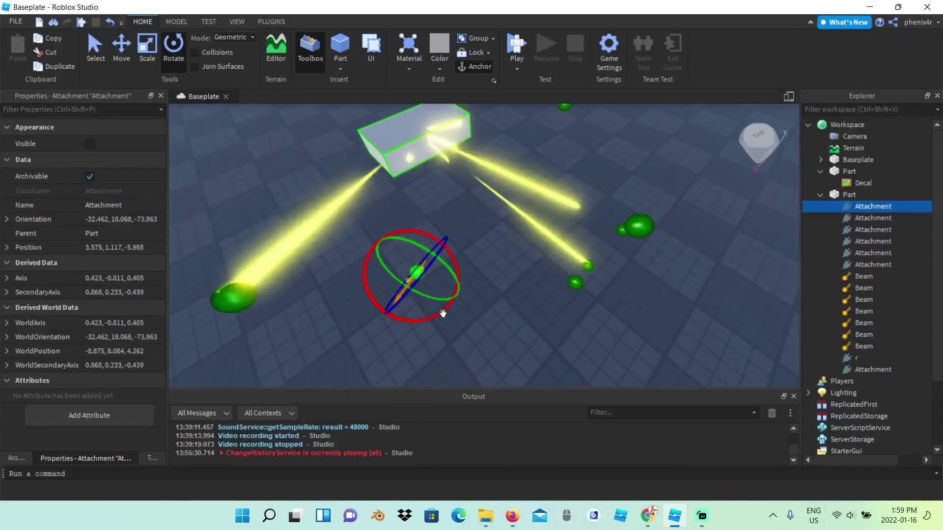
{"action": "left_click_drag", "start_coordinate": [441, 312], "coordinate": [372, 321]}
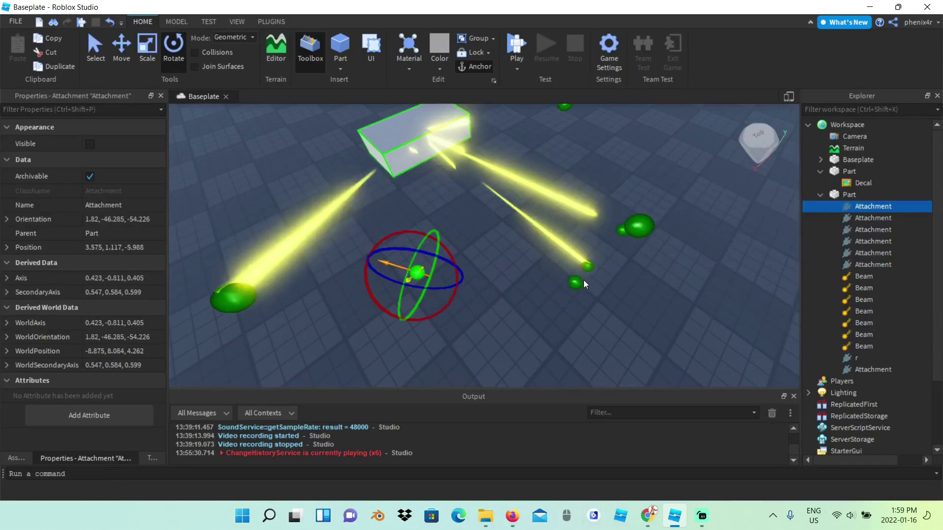
Step: Rotate the attachment at 1.204, 0.948, -8.359 to an orientation of about 69, 55, 180 degrees
{"action": "left_click_drag", "start_coordinate": [579, 280], "coordinate": [515, 325]}
{"action": "left_click", "coordinate": [574, 282]}
{"action": "key", "text": "d"}
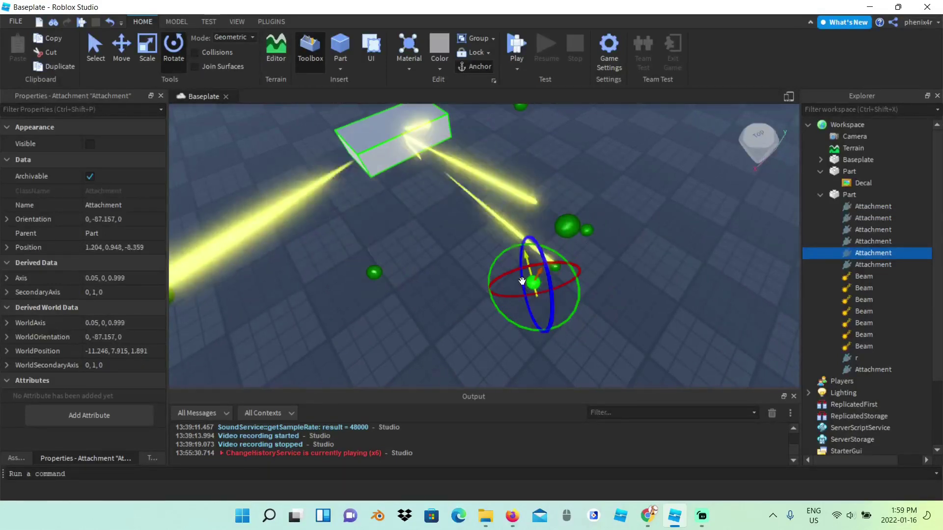
{"action": "left_click_drag", "start_coordinate": [508, 271], "coordinate": [606, 253]}
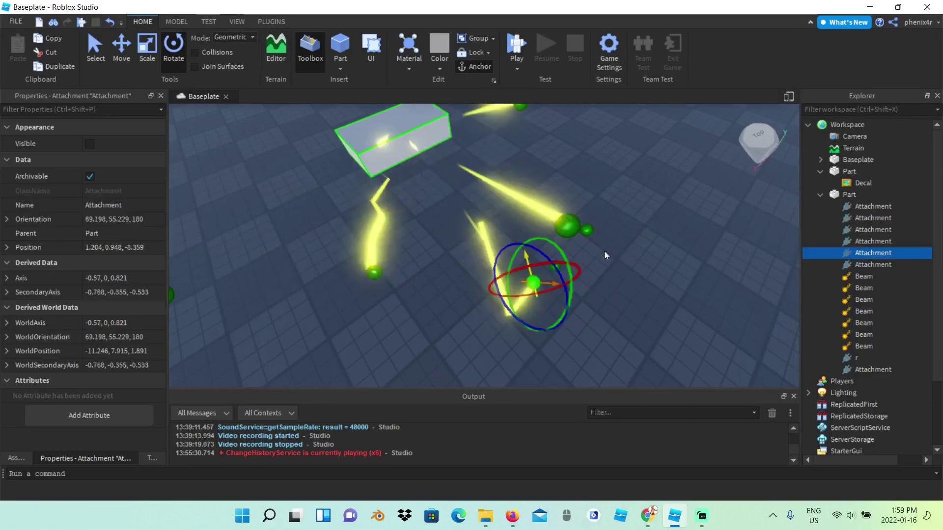
Step: Rotate the raised attachment at 1.204, 2.993, -8.359 around more than one axis to bend its beam
{"action": "left_click", "coordinate": [569, 228]}
{"action": "key", "text": "d"}
{"action": "right_click_drag", "start_coordinate": [579, 251], "coordinate": [585, 256]}
{"action": "key", "text": "s"}
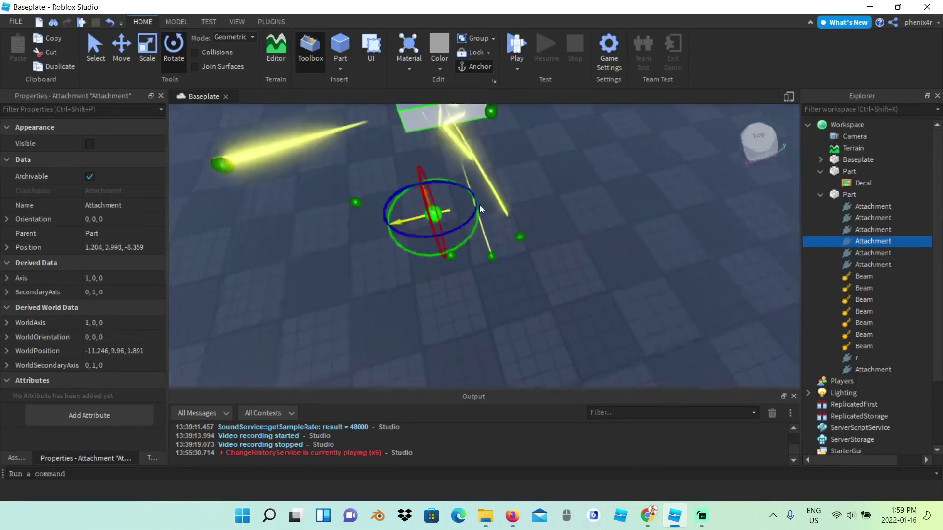
{"action": "left_click_drag", "start_coordinate": [468, 190], "coordinate": [481, 298]}
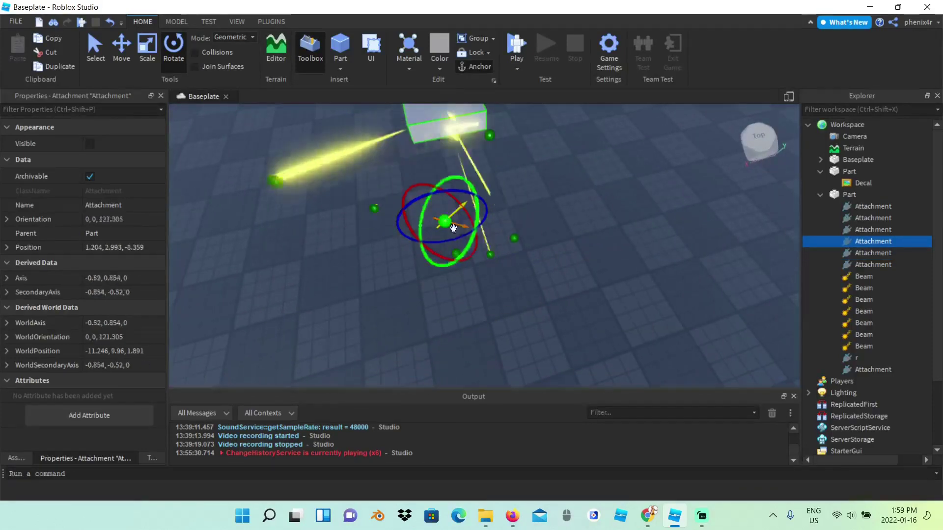
{"action": "left_click_drag", "start_coordinate": [462, 206], "coordinate": [515, 289]}
Step: Rotate the original end attachment at 0, 0, -8.359 to an orientation of about 64, 14, -28 degrees
{"action": "left_click", "coordinate": [490, 255]}
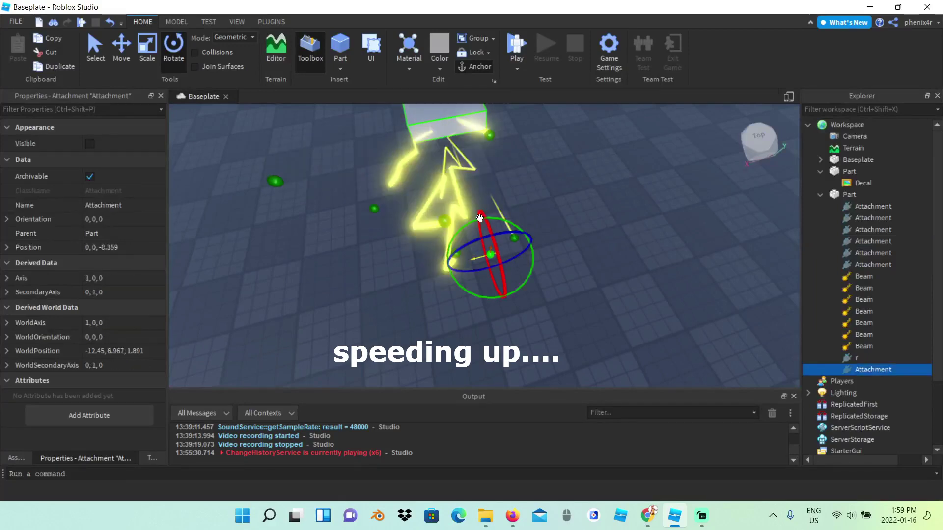
{"action": "left_click_drag", "start_coordinate": [470, 225], "coordinate": [447, 323]}
{"action": "left_click", "coordinate": [490, 255]}
{"action": "left_click_drag", "start_coordinate": [464, 222], "coordinate": [552, 298]}
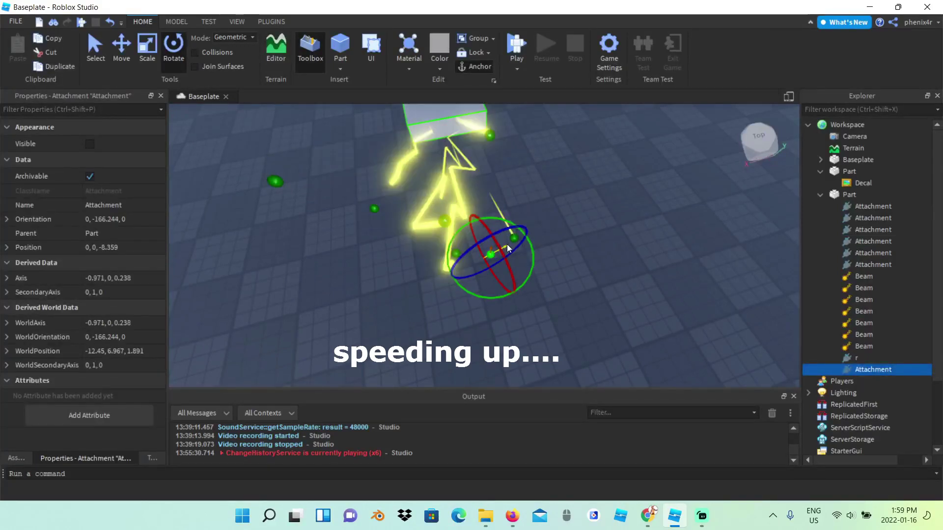
{"action": "right_click_drag", "start_coordinate": [507, 244], "coordinate": [523, 240]}
{"action": "left_click_drag", "start_coordinate": [540, 238], "coordinate": [489, 256]}
{"action": "left_click_drag", "start_coordinate": [486, 207], "coordinate": [572, 291]}
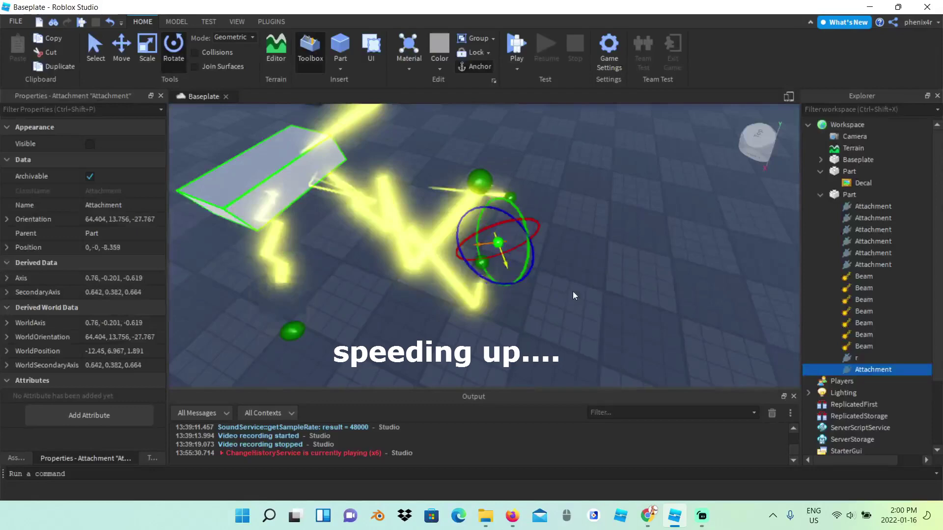
Step: Rotate the attachment at -0.808, 0.948, -8.359 to an orientation of about 0, 0, 165 degrees
{"action": "right_click_drag", "start_coordinate": [572, 291], "coordinate": [530, 290]}
{"action": "left_click", "coordinate": [483, 264]}
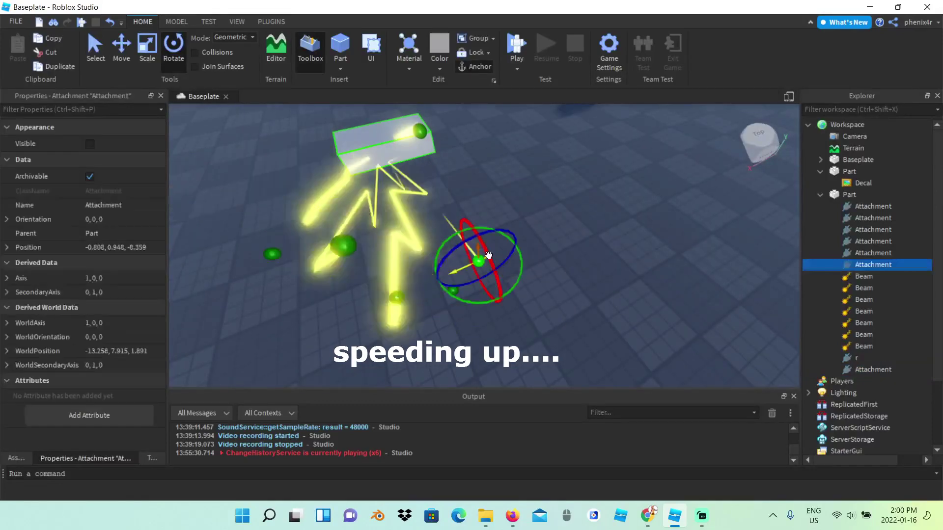
{"action": "left_click_drag", "start_coordinate": [515, 243], "coordinate": [427, 294]}
Step: Rotate the attachment at -0.644, 2.993, -5.878 to an orientation of about 0, -122, 80 degrees
{"action": "right_click_drag", "start_coordinate": [504, 242], "coordinate": [517, 231]}
{"action": "scroll", "coordinate": [518, 230], "scroll_direction": "down", "scroll_amount": 3}
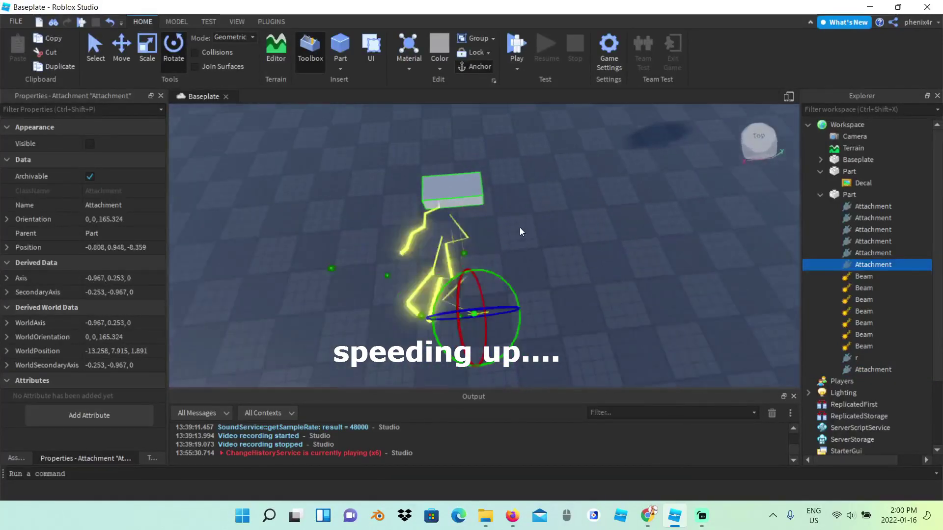
{"action": "scroll", "coordinate": [519, 229], "scroll_direction": "up", "scroll_amount": 2}
{"action": "left_click", "coordinate": [449, 256]}
{"action": "right_click_drag", "start_coordinate": [449, 256], "coordinate": [596, 246]}
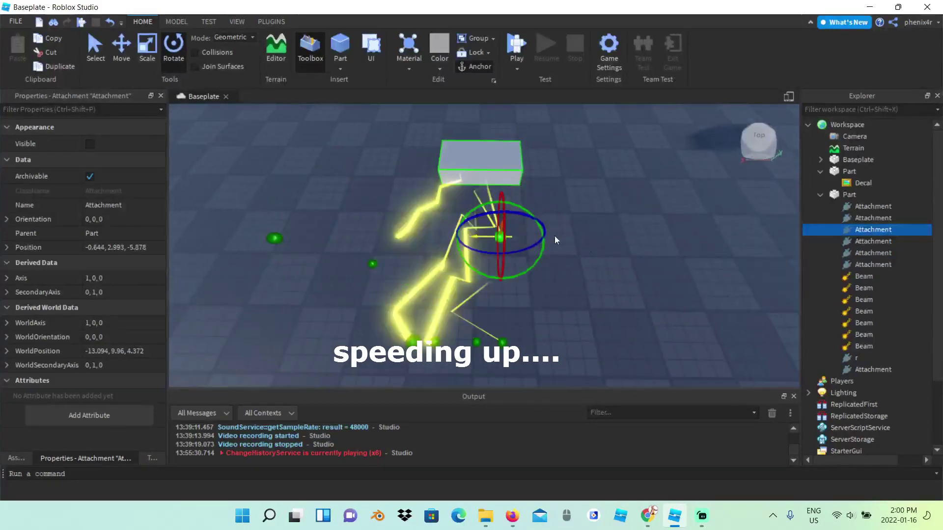
{"action": "left_click_drag", "start_coordinate": [543, 235], "coordinate": [479, 278]}
{"action": "left_click_drag", "start_coordinate": [519, 202], "coordinate": [357, 234]}
Step: Try duplicating the rotated attachment and moving the copy about 1.5 studs sideways, and delete the copy
{"action": "key", "text": "ctrl+d"}
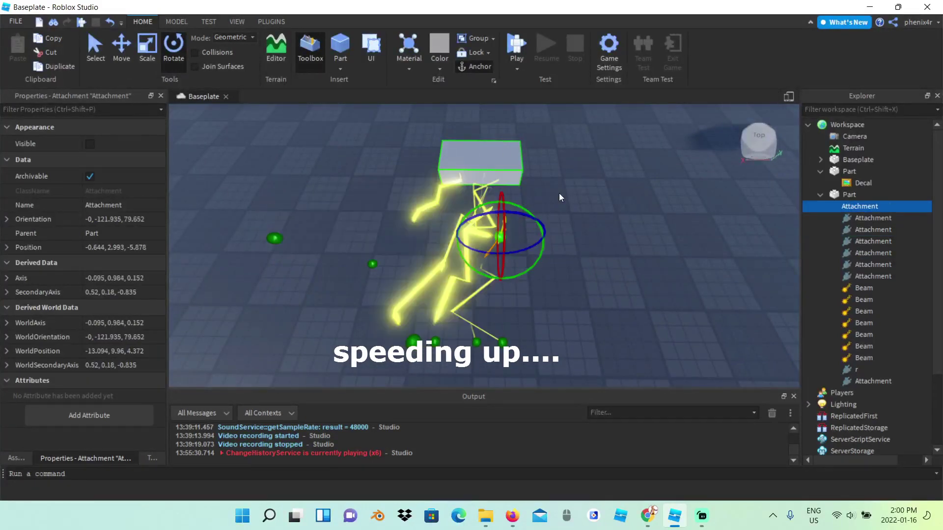
{"action": "key", "text": "ctrl+2"}
{"action": "left_click", "coordinate": [578, 240]}
{"action": "left_click", "coordinate": [501, 238]}
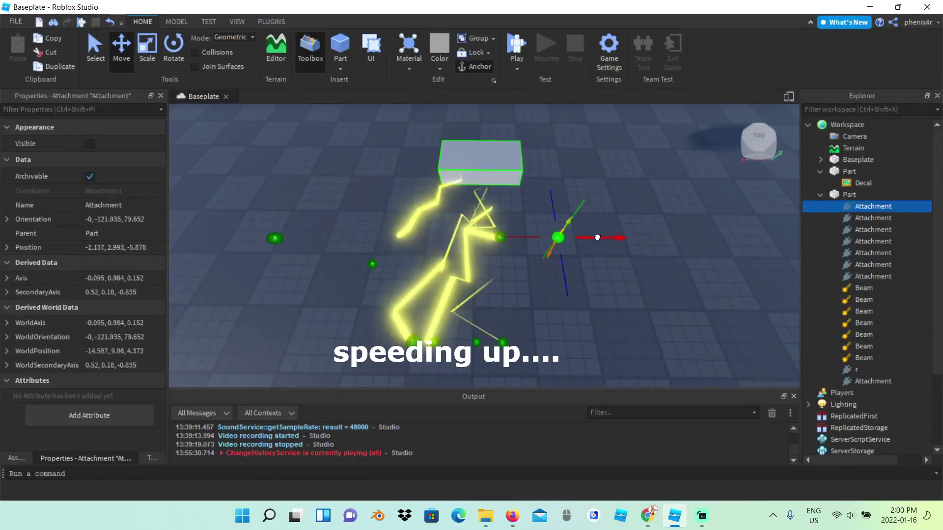
{"action": "right_click_drag", "start_coordinate": [501, 238], "coordinate": [615, 237]}
{"action": "scroll", "coordinate": [600, 239], "scroll_direction": "down", "scroll_amount": 3}
{"action": "key", "text": "Delete"}
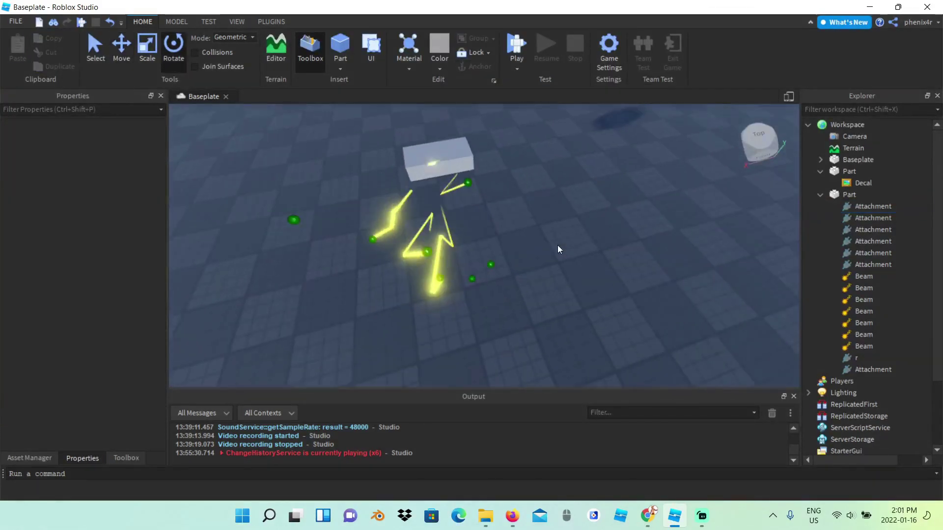
Step: Cut the part holding the beams and paste it back into the workspace
{"action": "scroll", "coordinate": [558, 246], "scroll_direction": "down", "scroll_amount": 1}
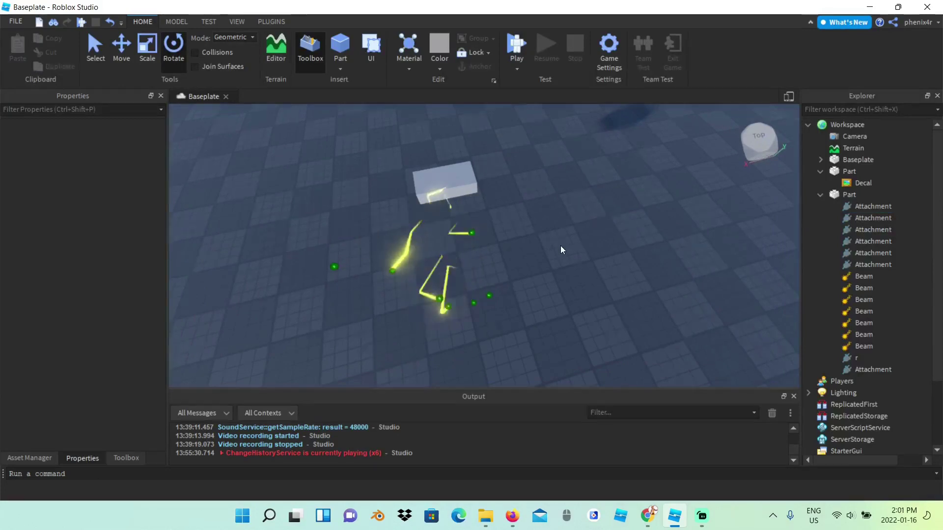
{"action": "scroll", "coordinate": [559, 244], "scroll_direction": "up", "scroll_amount": 1}
{"action": "right_click_drag", "start_coordinate": [557, 242], "coordinate": [557, 242]}
{"action": "scroll", "coordinate": [557, 242], "scroll_direction": "down", "scroll_amount": 1}
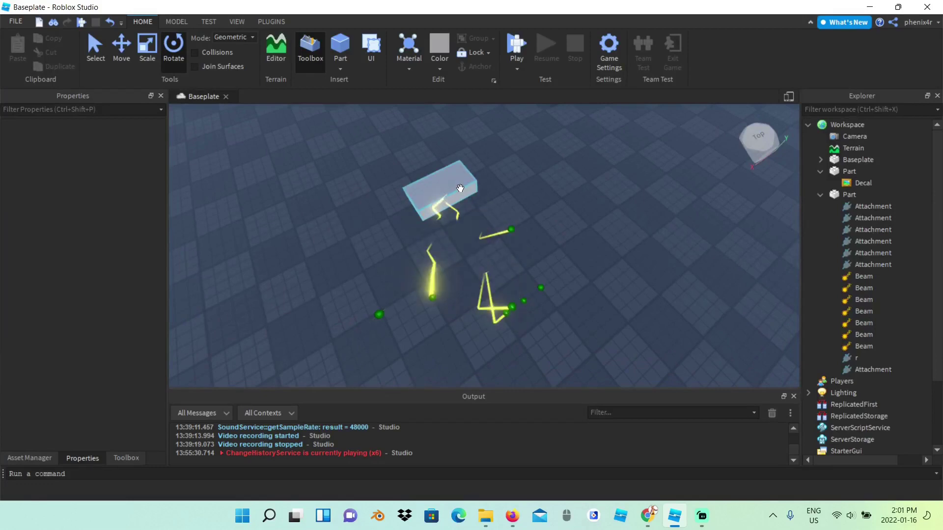
{"action": "left_click", "coordinate": [433, 188]}
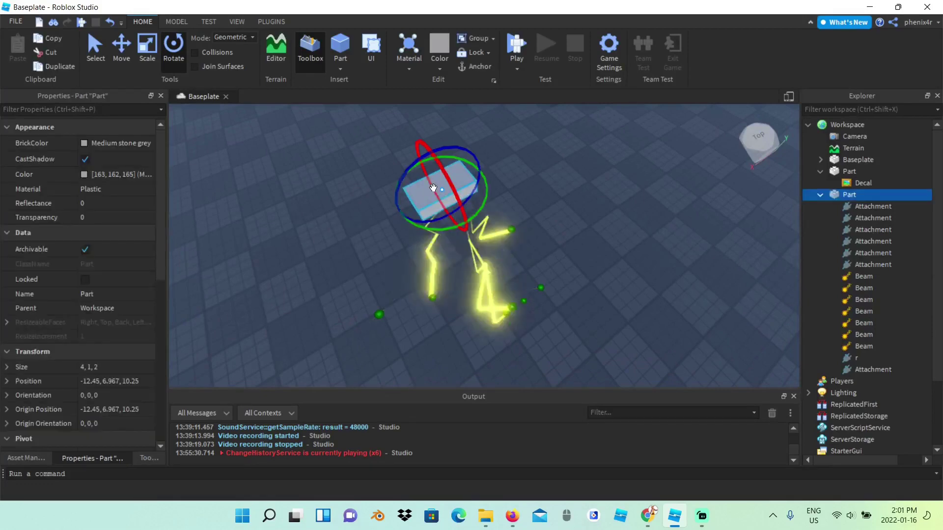
{"action": "key", "text": "ctrl+x"}
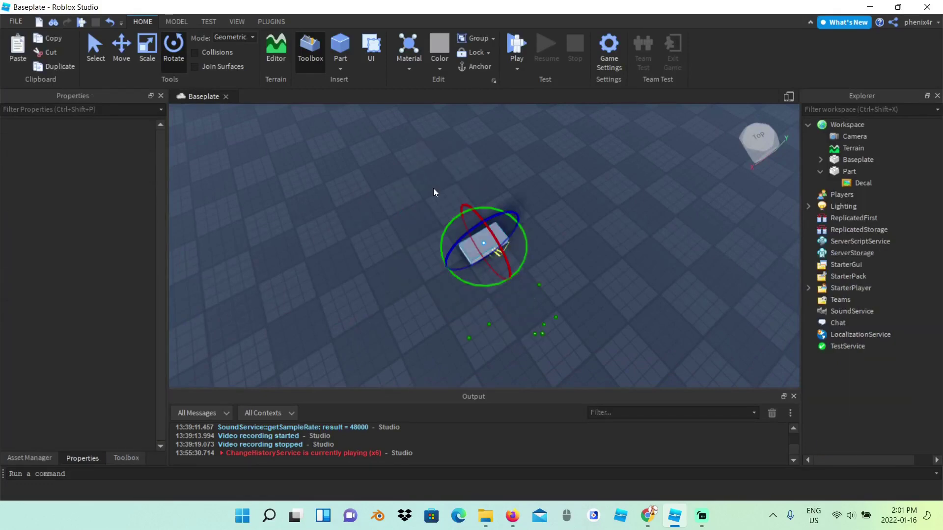
{"action": "key", "text": "ctrl+v"}
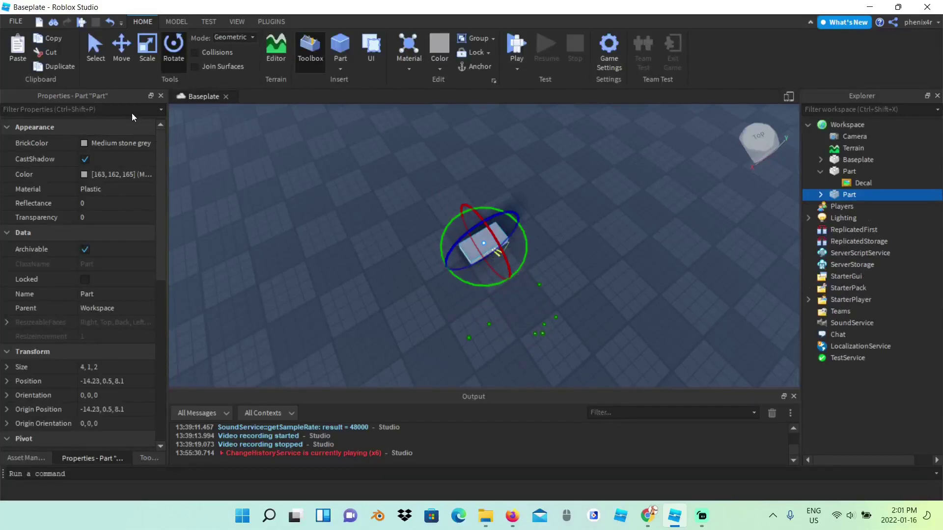
Step: Raise the pasted part above the baseplate to a height of about 6.48 studs
{"action": "left_click", "coordinate": [122, 49]}
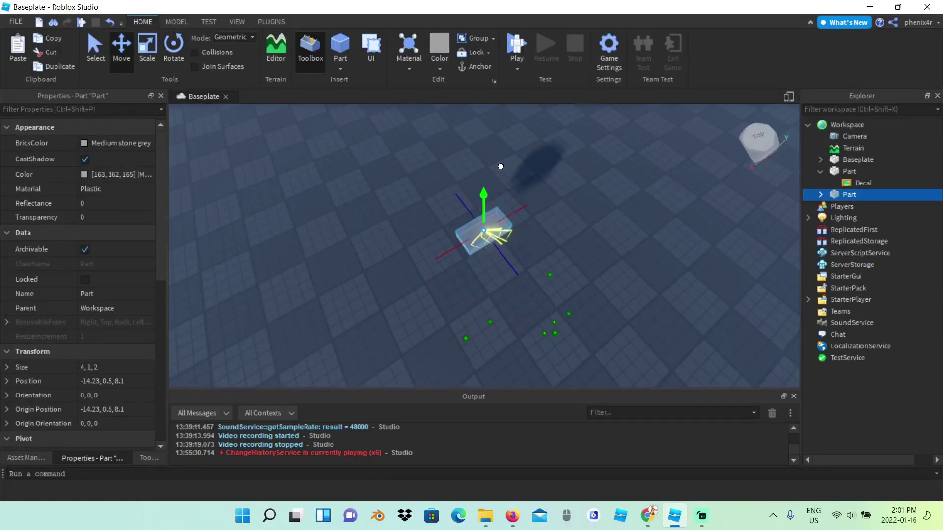
{"action": "left_click_drag", "start_coordinate": [501, 167], "coordinate": [533, 170]}
{"action": "right_click_drag", "start_coordinate": [532, 170], "coordinate": [517, 175]}
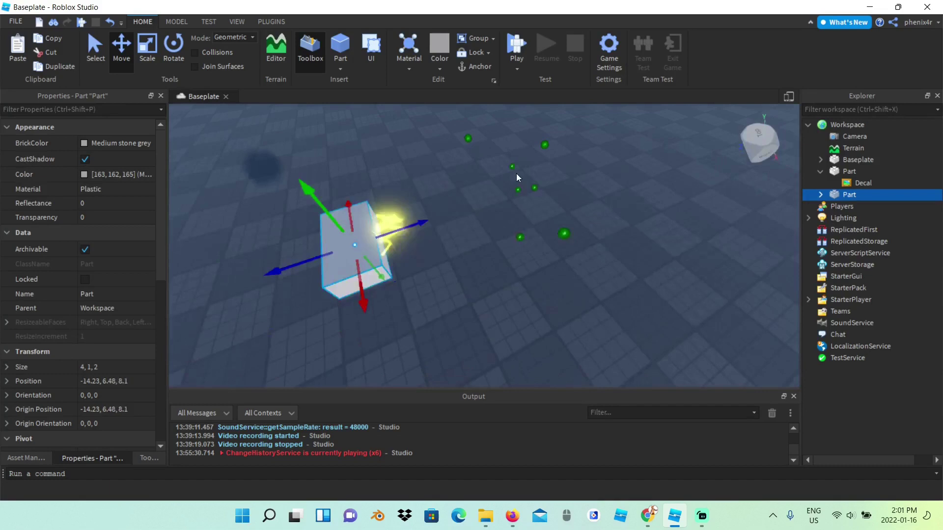